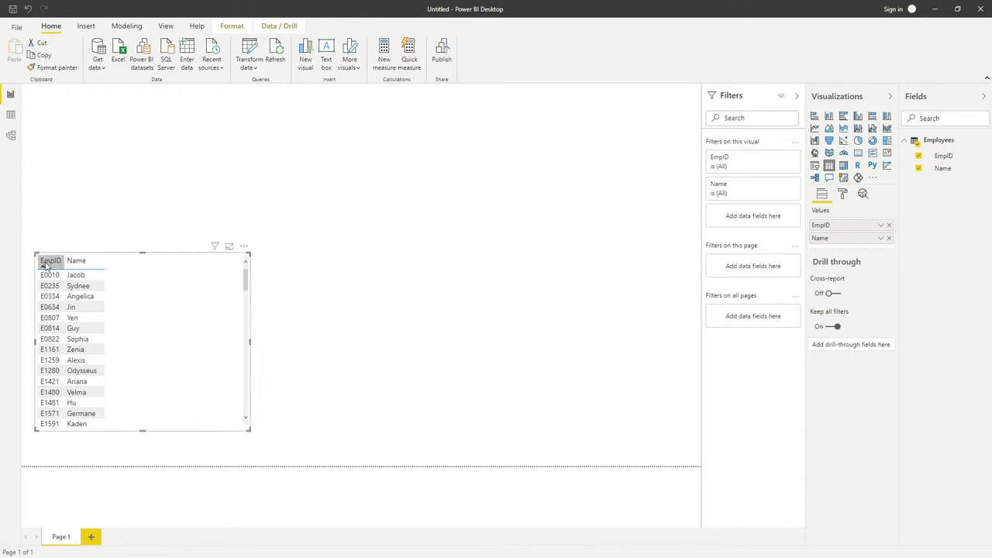
# - Move the company_sales workbook beside the report and view its Employees sheet
pyautogui.moveTo(48, 264); pyautogui.dragTo(94, 268)
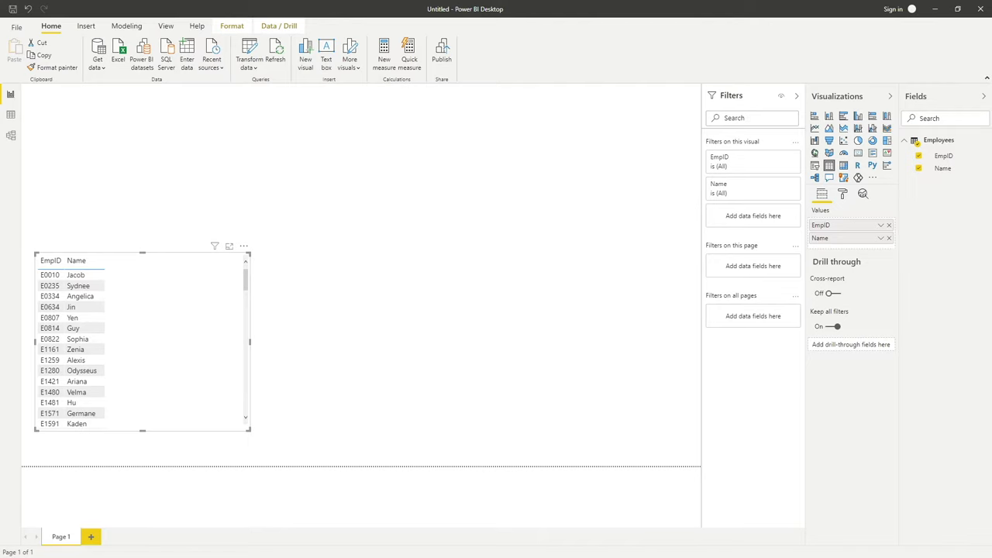
pyautogui.hotkey('alt', 'Tab')
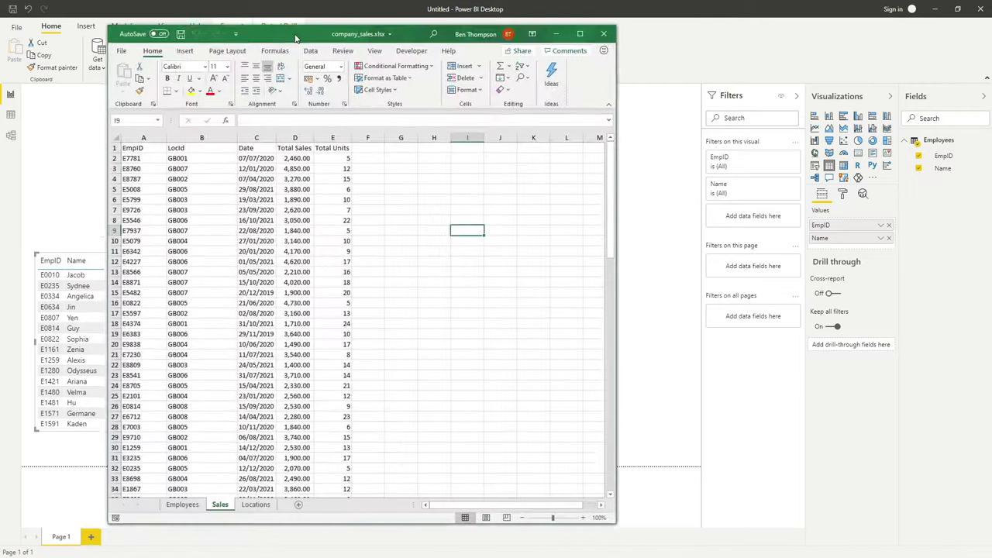
pyautogui.moveTo(295, 37); pyautogui.dragTo(483, 28)
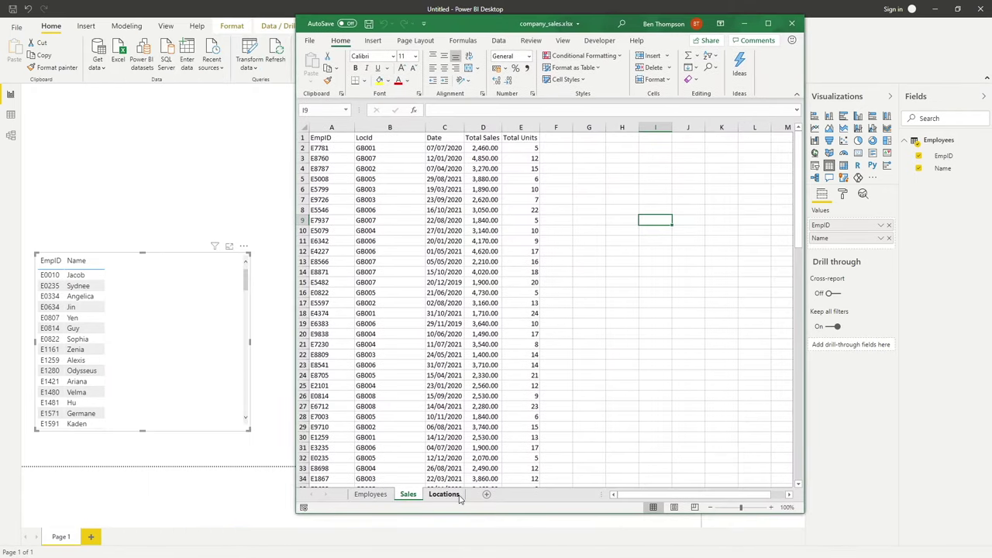
pyautogui.click(370, 494)
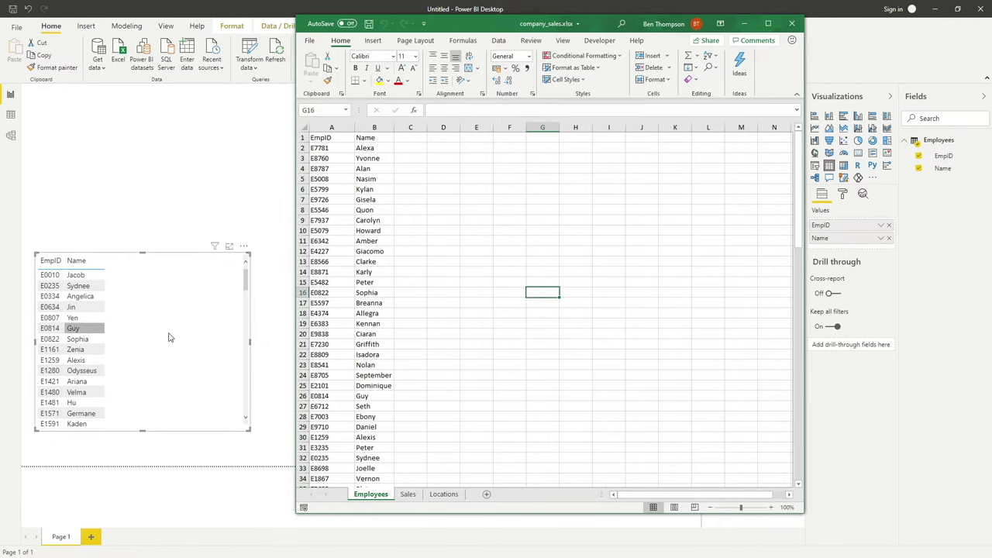
# - Inspect the Sales sheet's EmpID, LocId, Date and Total Sales cells, then check the Locations sheet
pyautogui.click(409, 495)
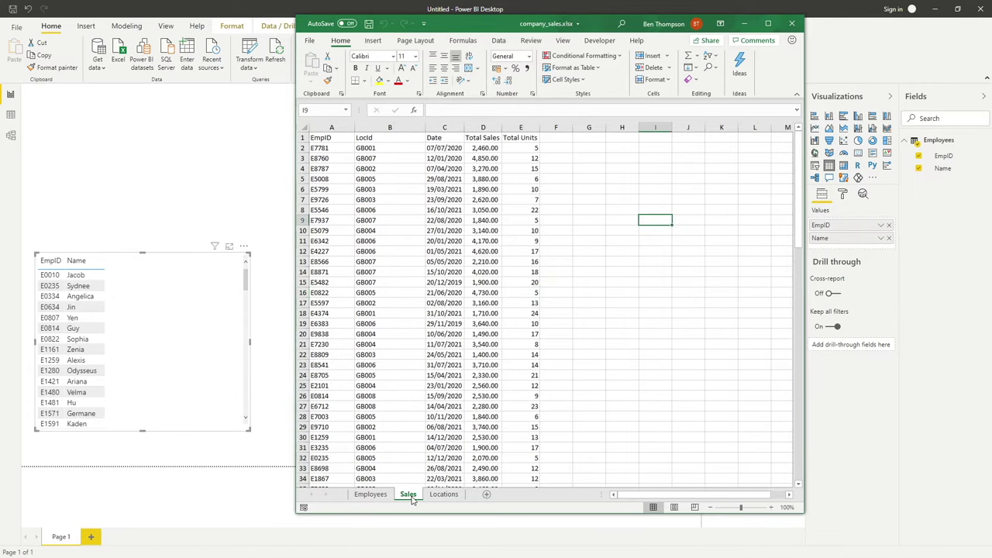
pyautogui.click(331, 138)
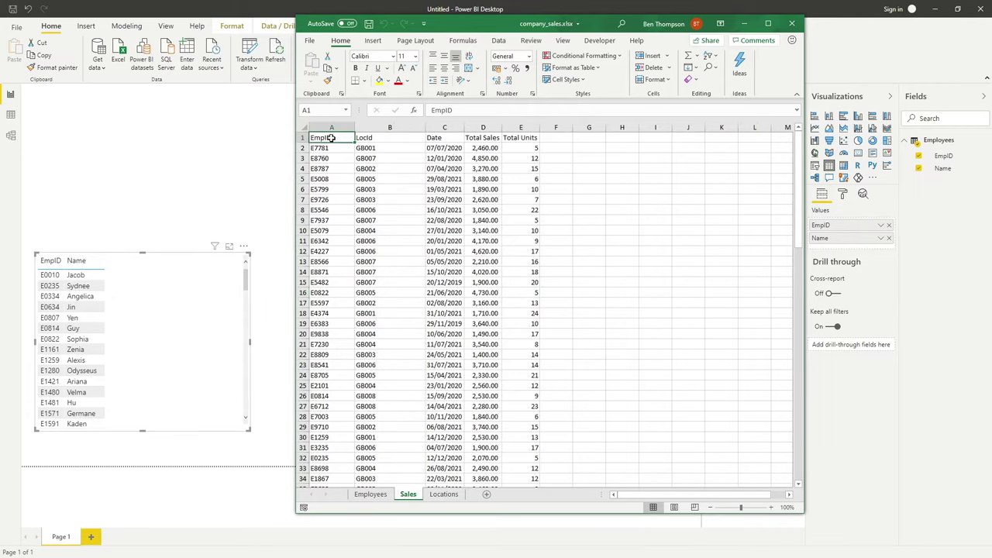
pyautogui.click(394, 137)
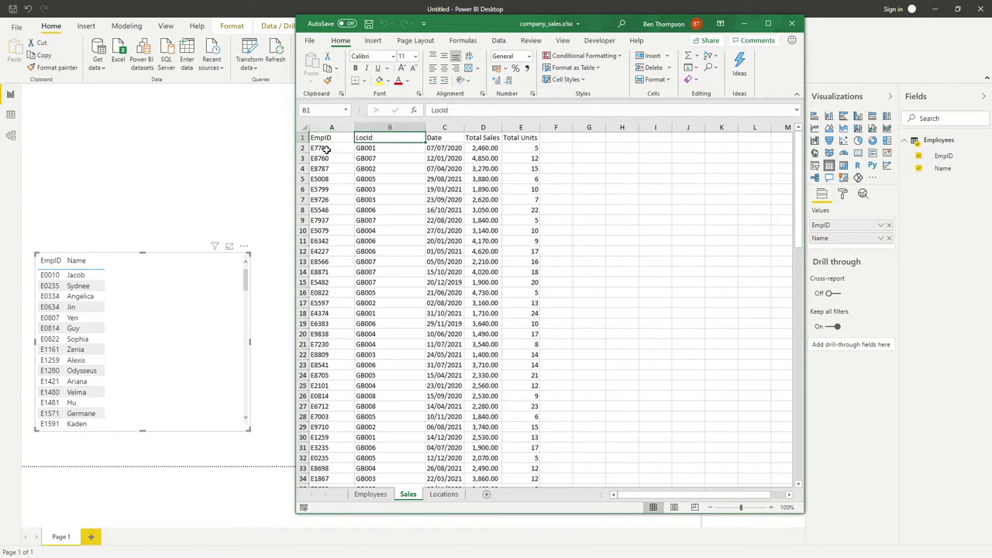
pyautogui.moveTo(328, 148); pyautogui.dragTo(385, 147)
pyautogui.click(483, 147)
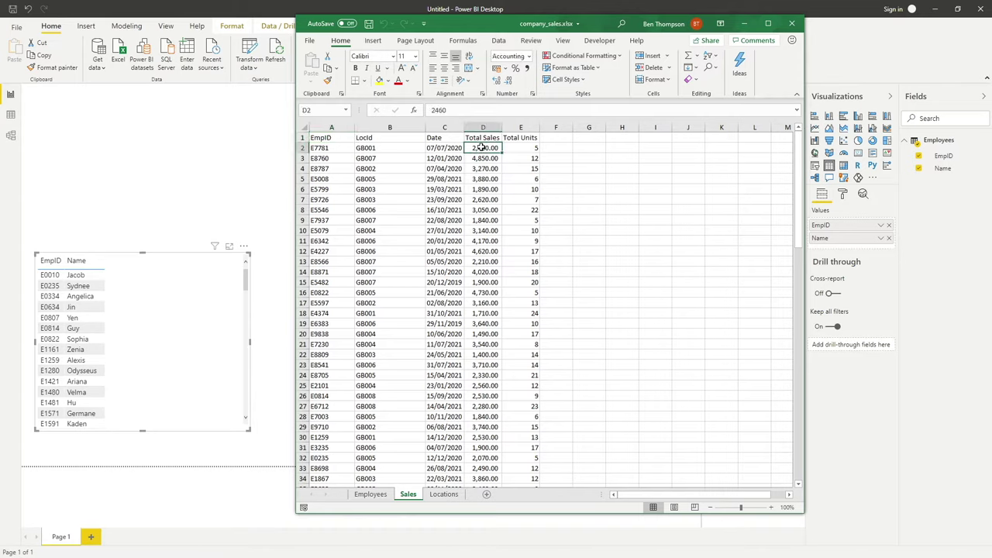
pyautogui.moveTo(431, 158); pyautogui.dragTo(428, 151)
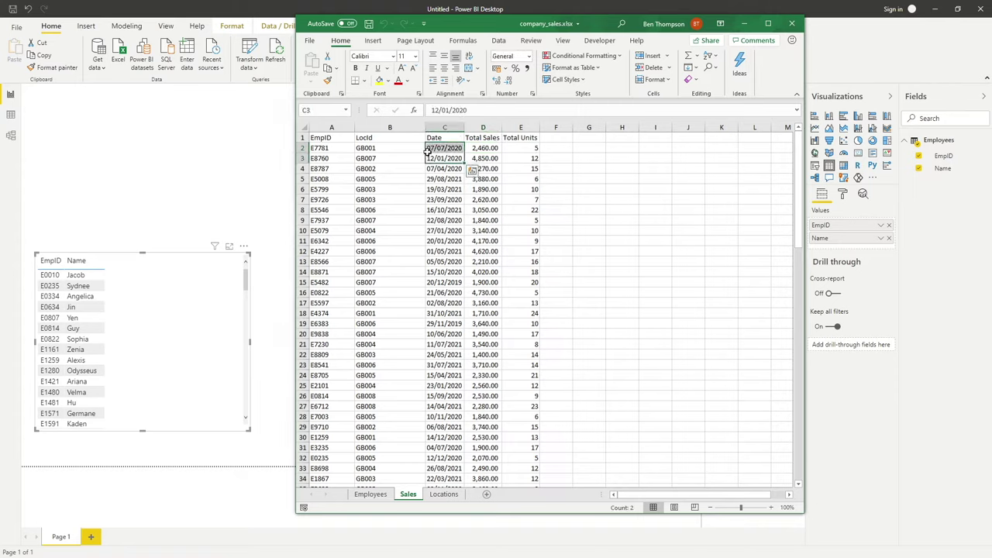
pyautogui.click(444, 148)
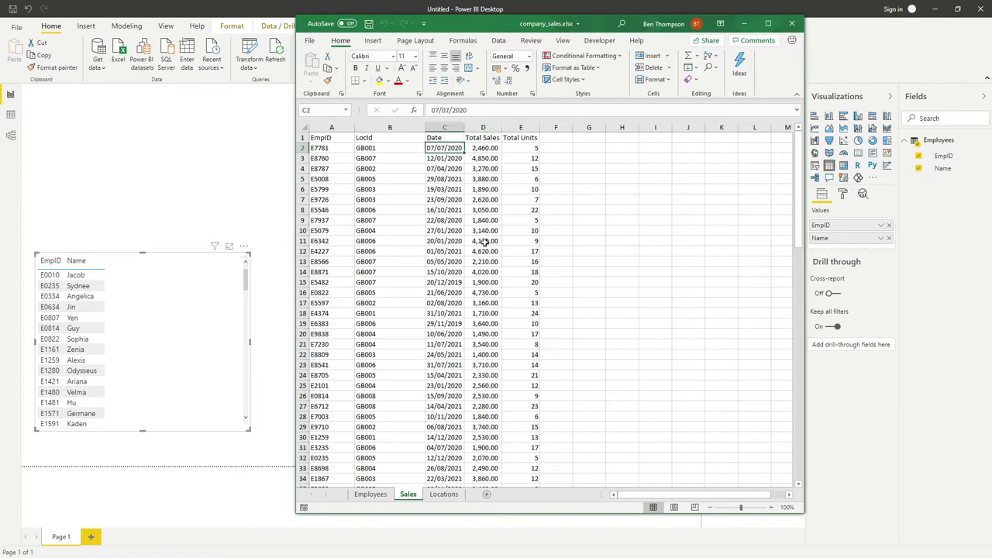
pyautogui.click(449, 177)
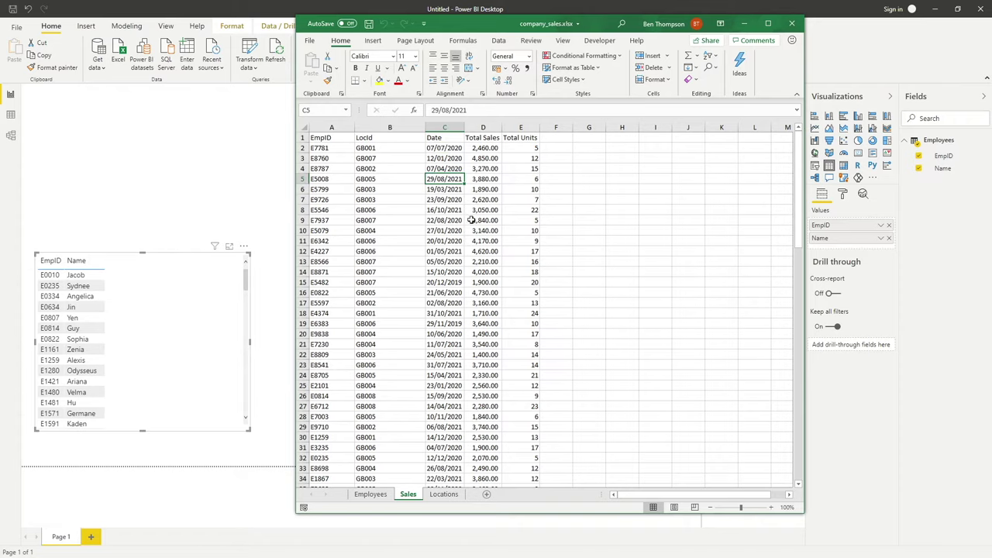
pyautogui.click(443, 495)
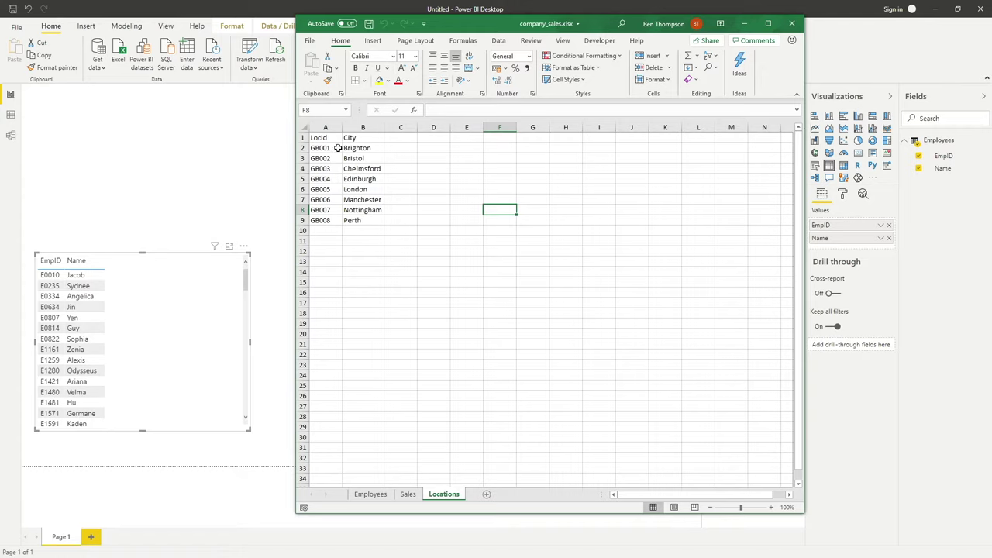
pyautogui.click(406, 496)
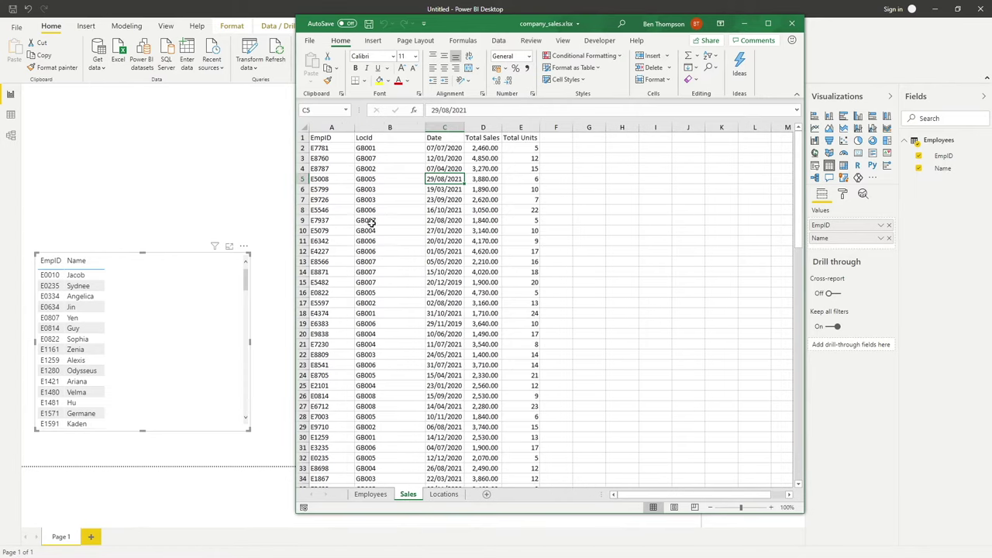
# - Select the Sales sheet's EmpID, LocId, Date, Total Sales and Total Units columns
pyautogui.click(333, 127)
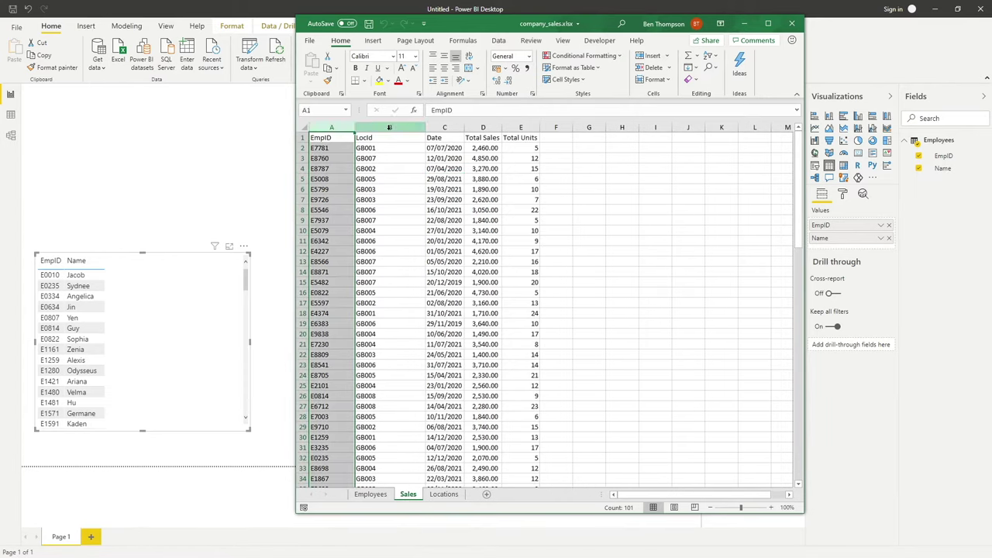
pyautogui.click(389, 127)
pyautogui.moveTo(453, 126); pyautogui.dragTo(527, 126)
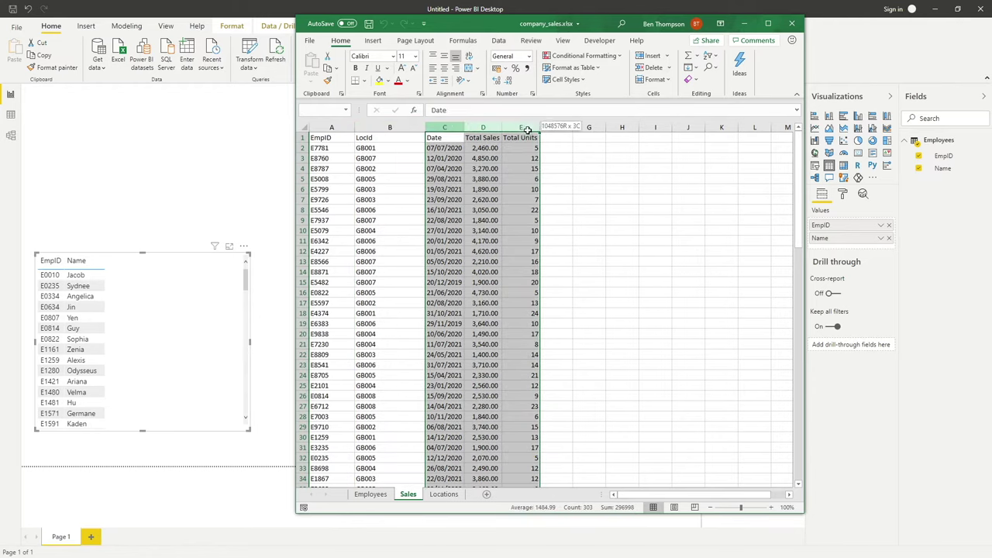
pyautogui.click(645, 195)
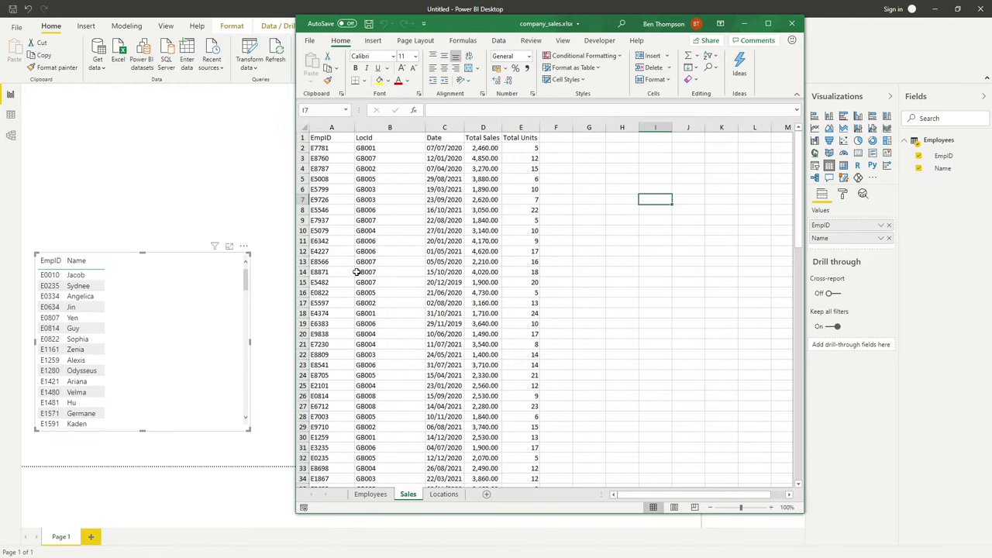
# - Check the EmpID and LocId values such as GB001, then minimize Excel
pyautogui.moveTo(333, 158); pyautogui.dragTo(393, 176)
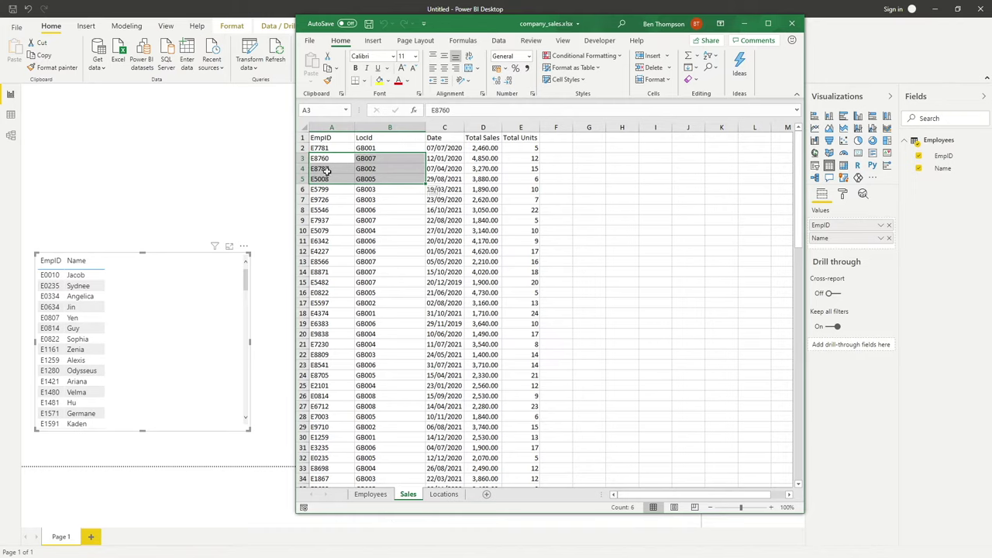
pyautogui.click(327, 149)
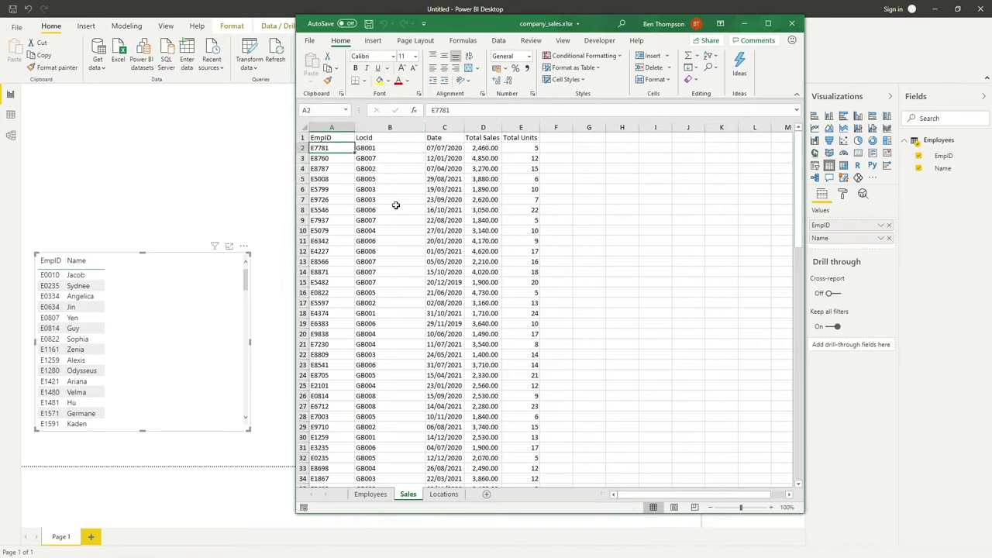
pyautogui.click(379, 146)
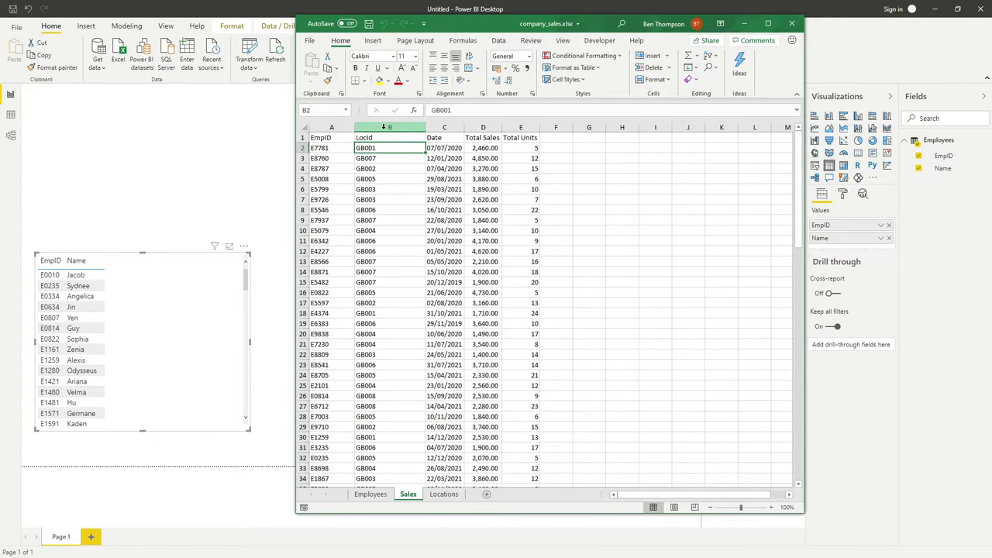
pyautogui.click(744, 24)
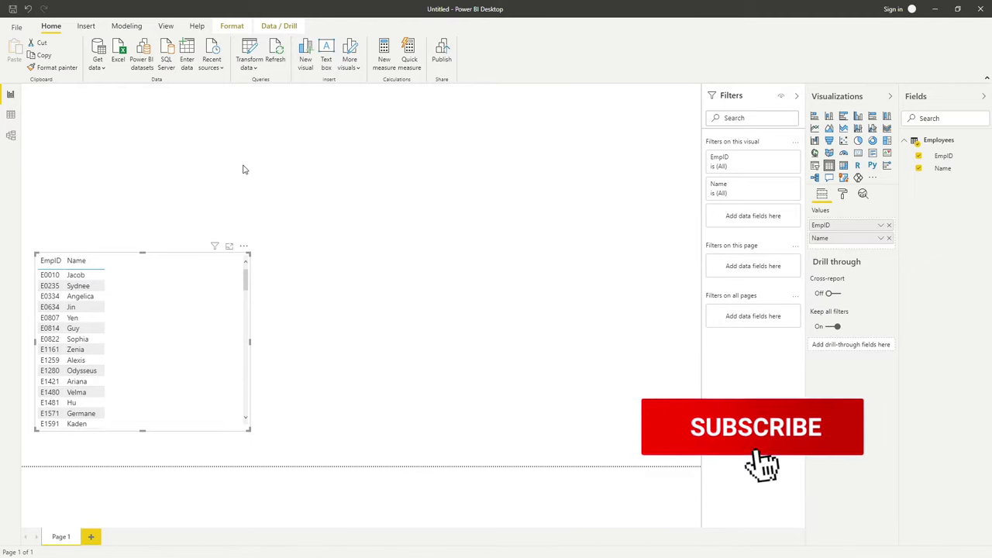
# - Open company_sales.xlsx as an Excel workbook data source via Get data
pyautogui.click(99, 65)
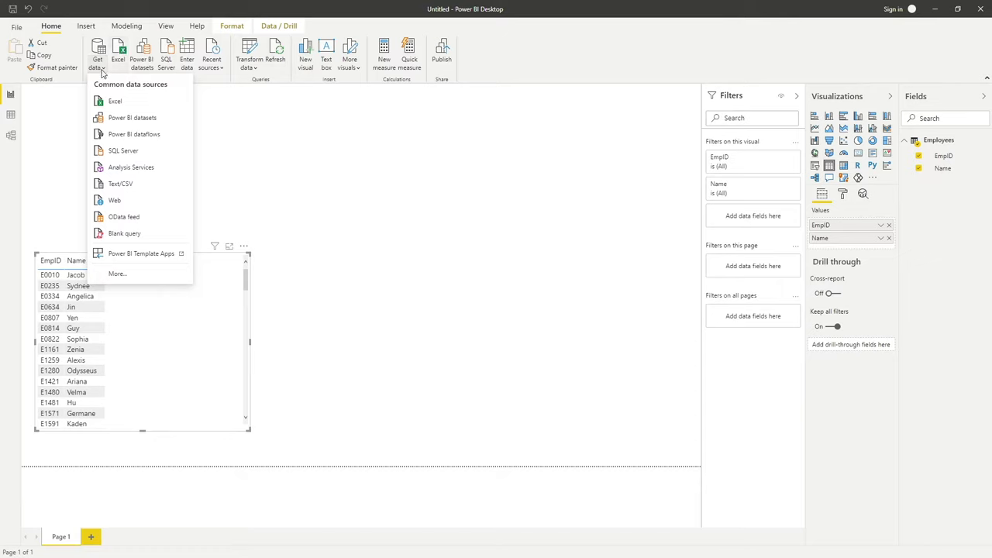
pyautogui.click(100, 70)
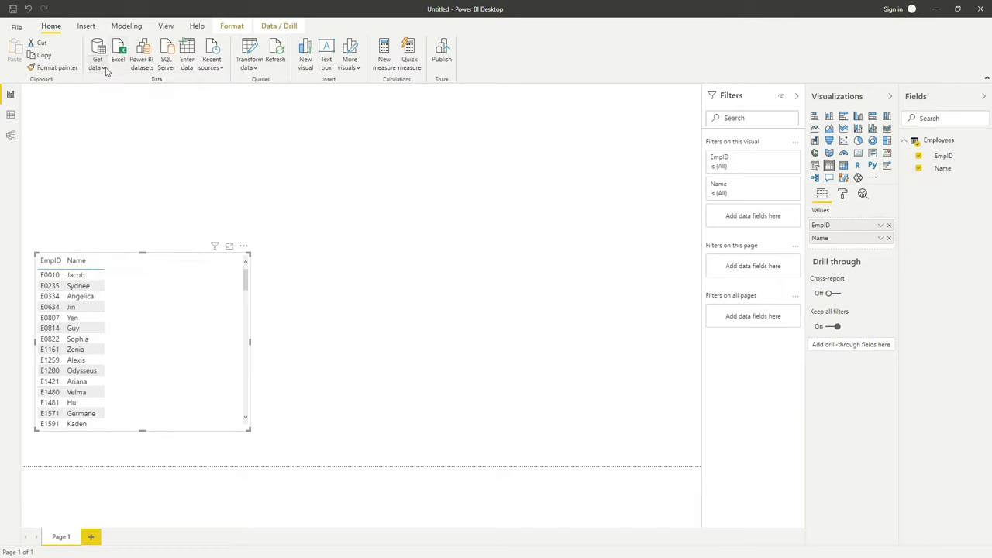
pyautogui.click(104, 68)
pyautogui.click(116, 101)
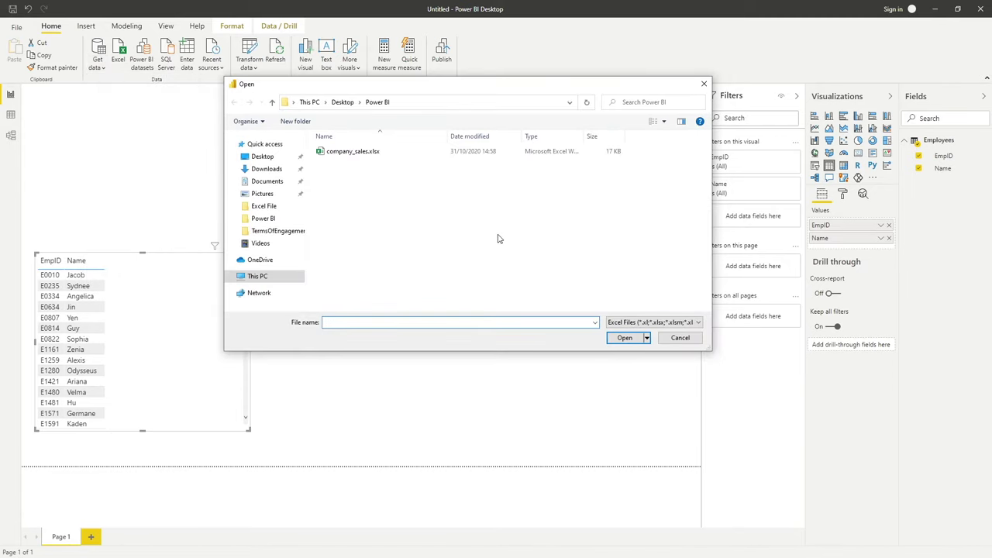
pyautogui.click(351, 155)
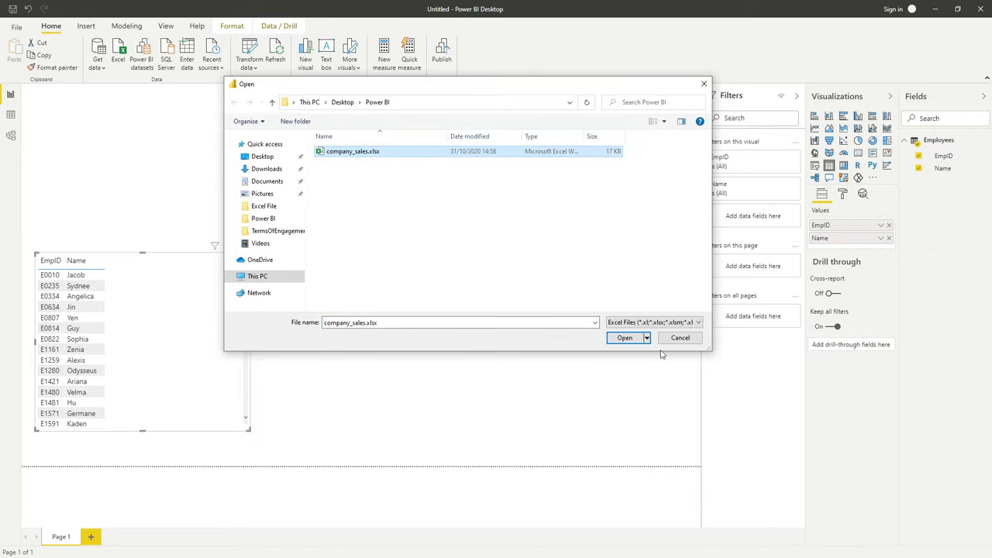
pyautogui.click(625, 338)
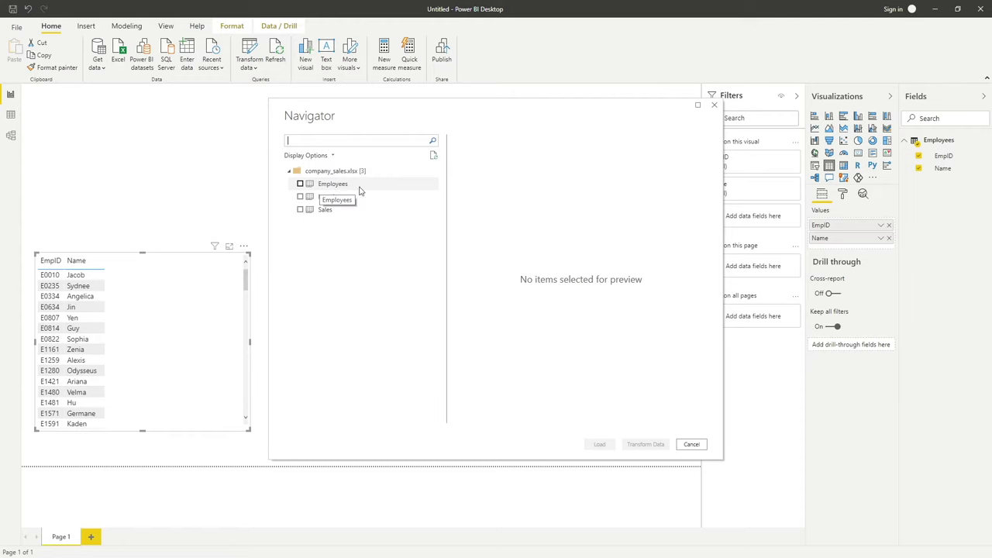
# - Tick and preview the Locations and Sales sheets in the Navigator, then load them
pyautogui.click(300, 197)
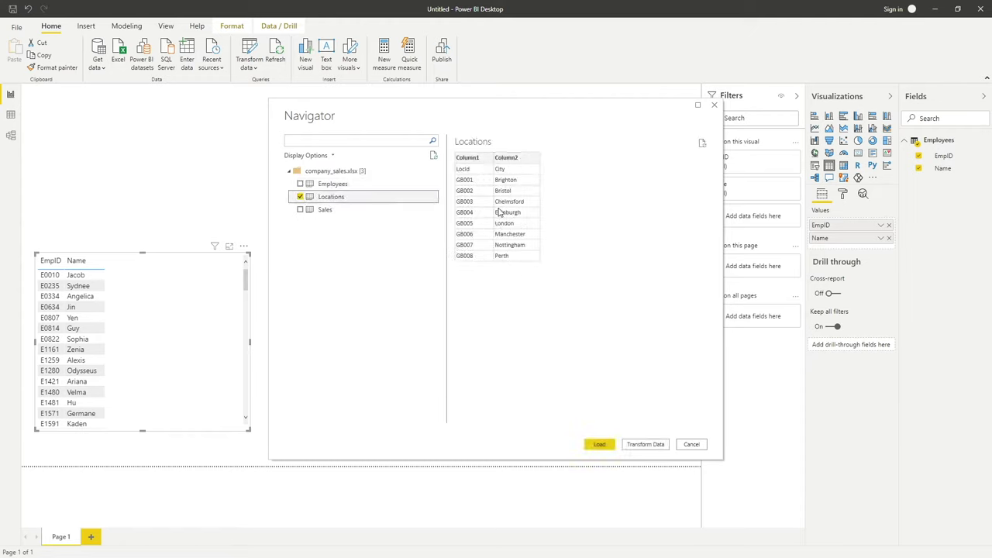
pyautogui.click(327, 211)
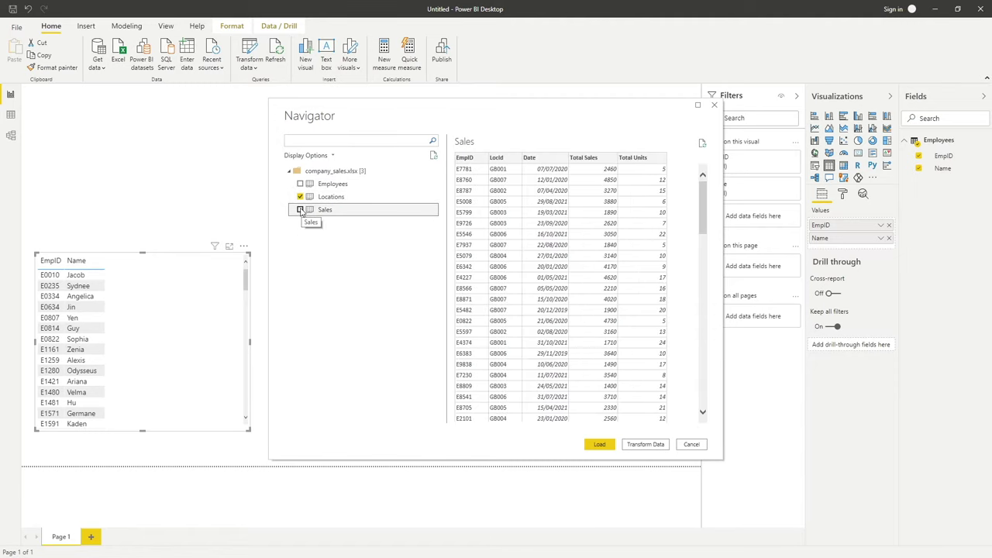
pyautogui.click(352, 197)
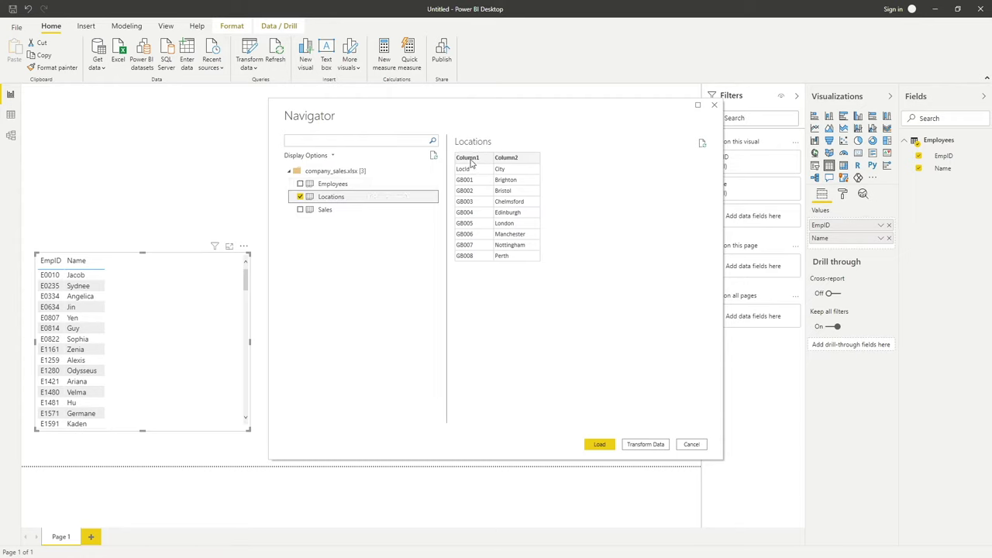
pyautogui.click(326, 210)
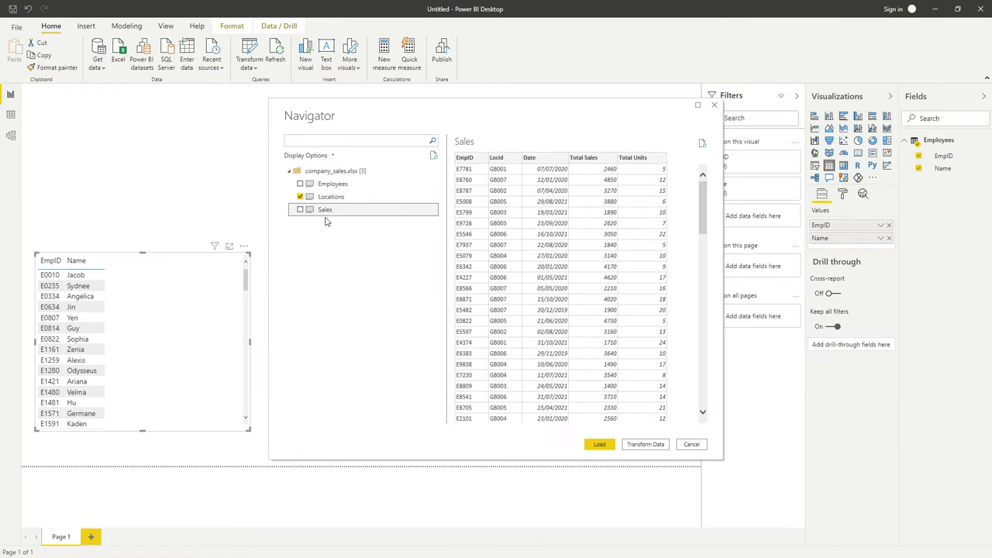
pyautogui.click(300, 210)
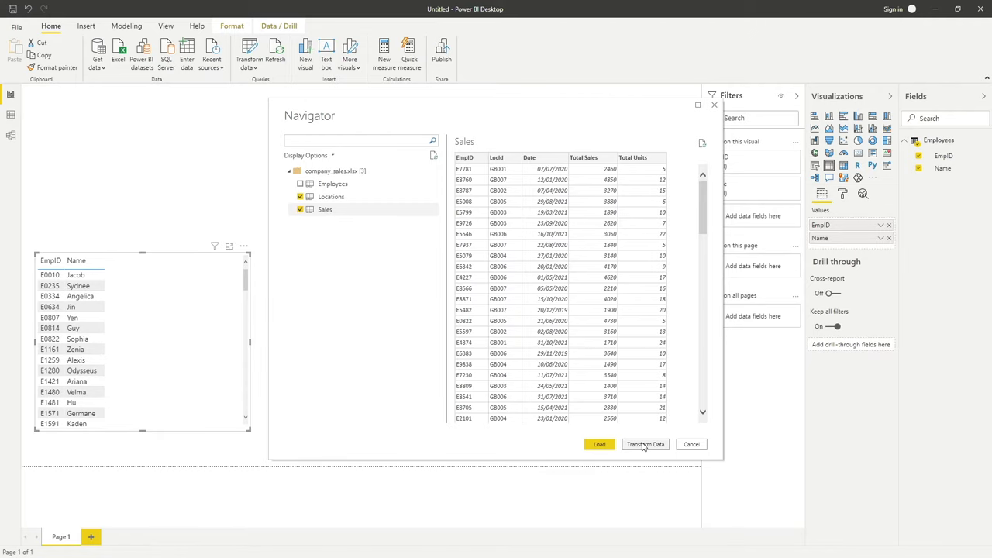
pyautogui.click(602, 444)
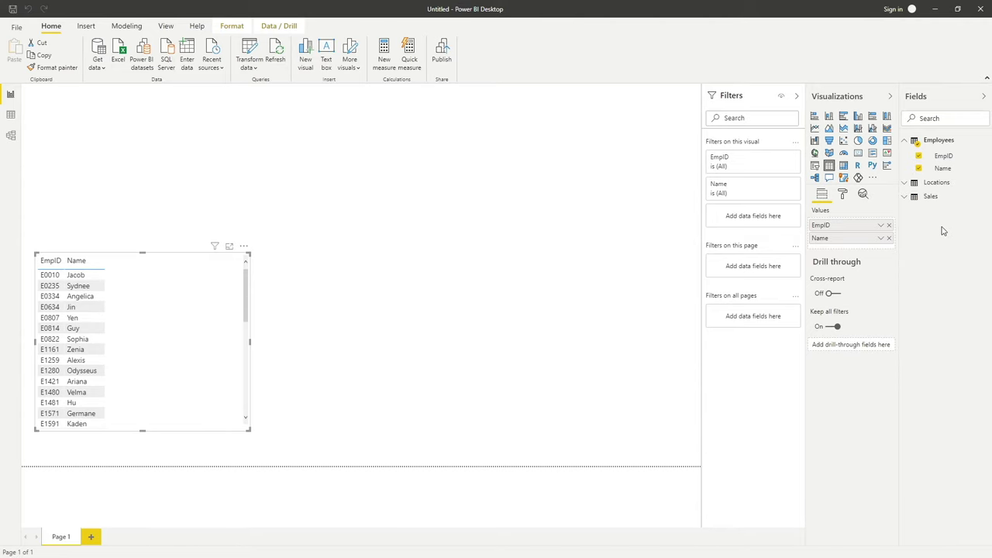
# - Expand Locations and Sales in the Fields pane, inspect the Sales Date hierarchy, then collapse Sales
pyautogui.click(905, 184)
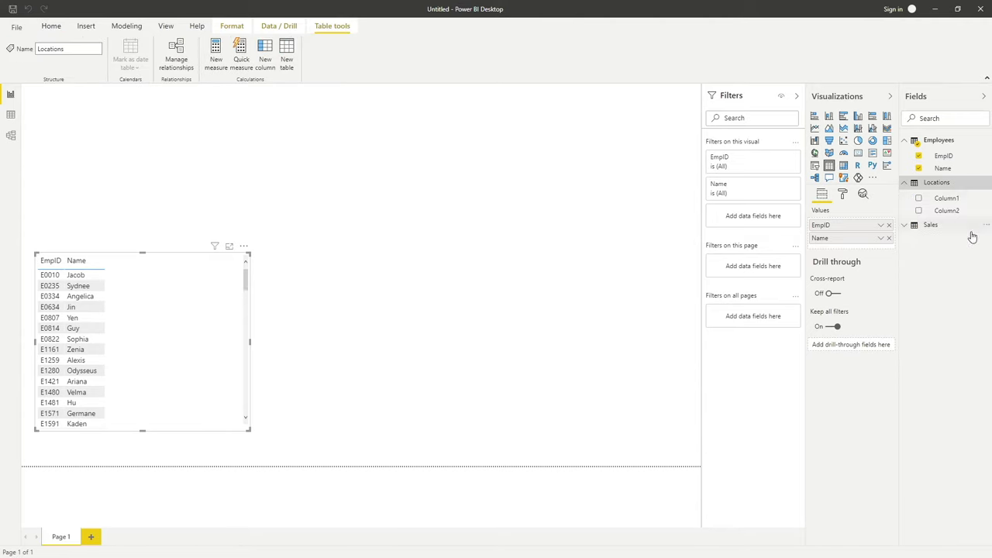
pyautogui.click(904, 225)
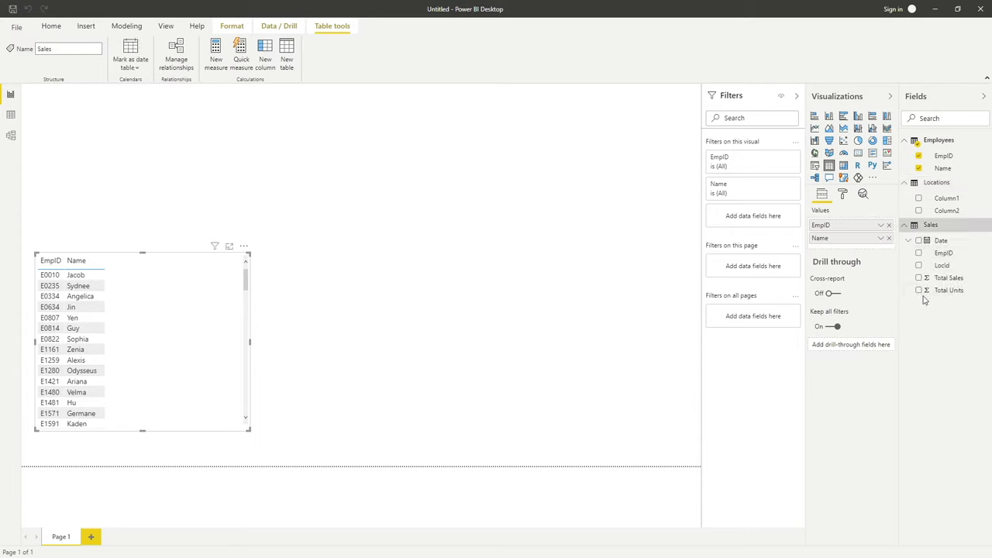
pyautogui.click(909, 241)
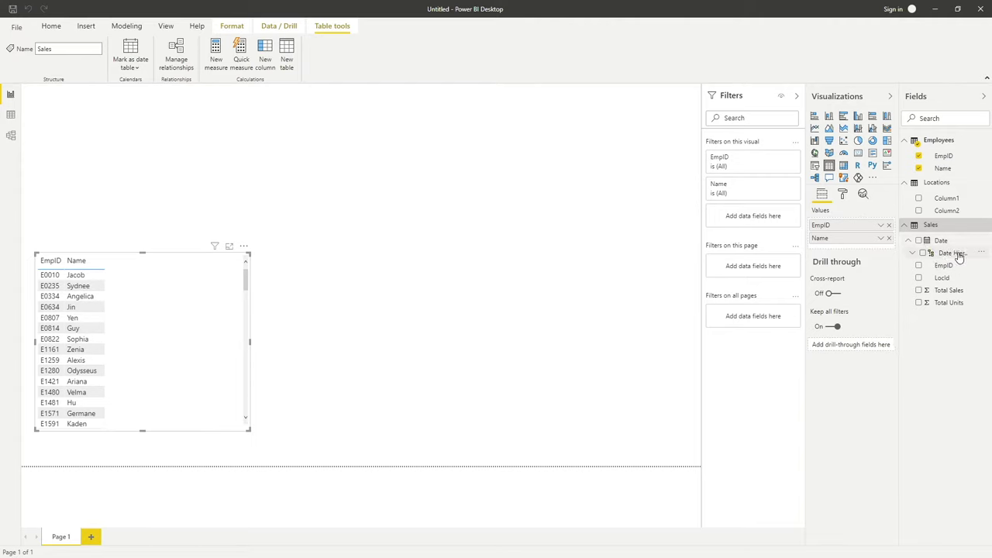
pyautogui.click(913, 255)
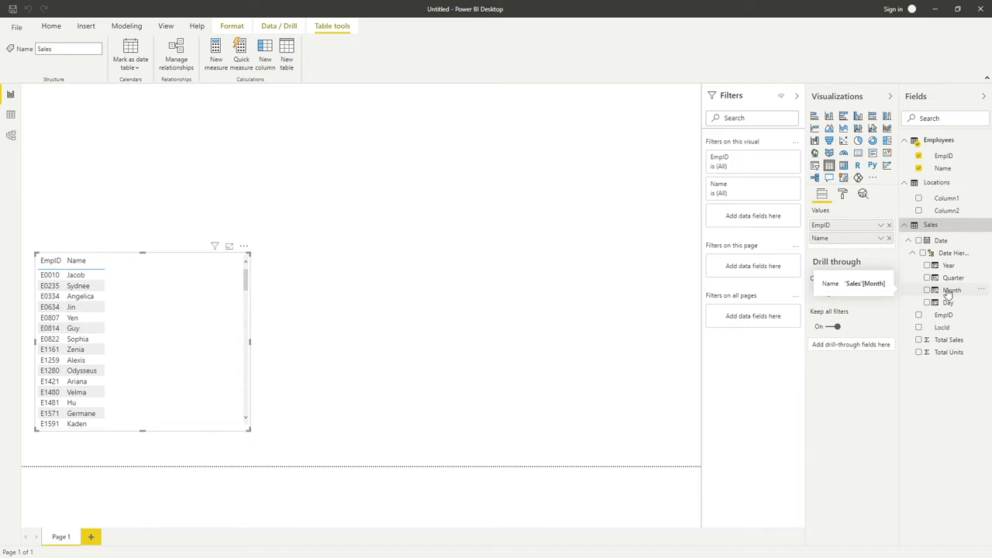
pyautogui.moveTo(948, 293); pyautogui.dragTo(946, 290)
pyautogui.click(913, 254)
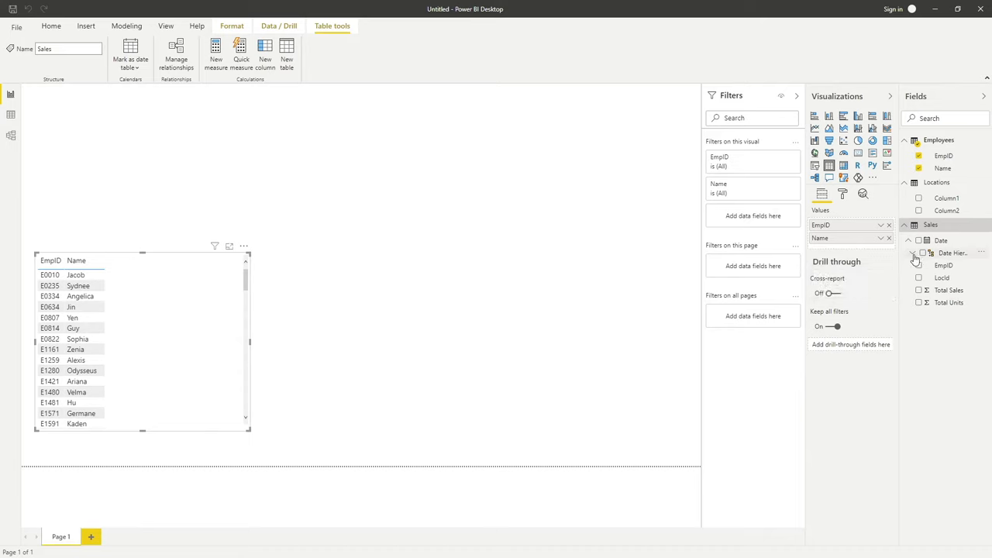
pyautogui.click(908, 241)
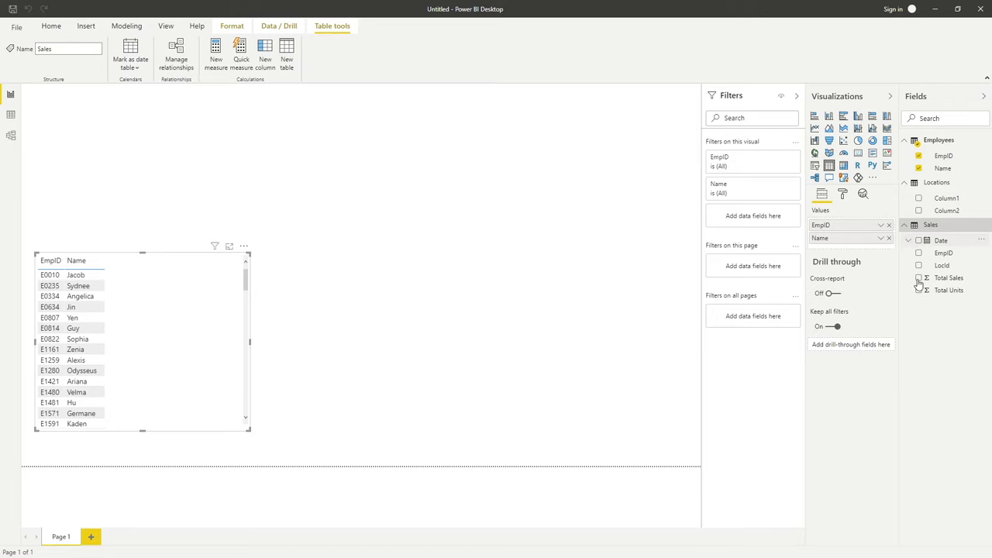
pyautogui.click(905, 225)
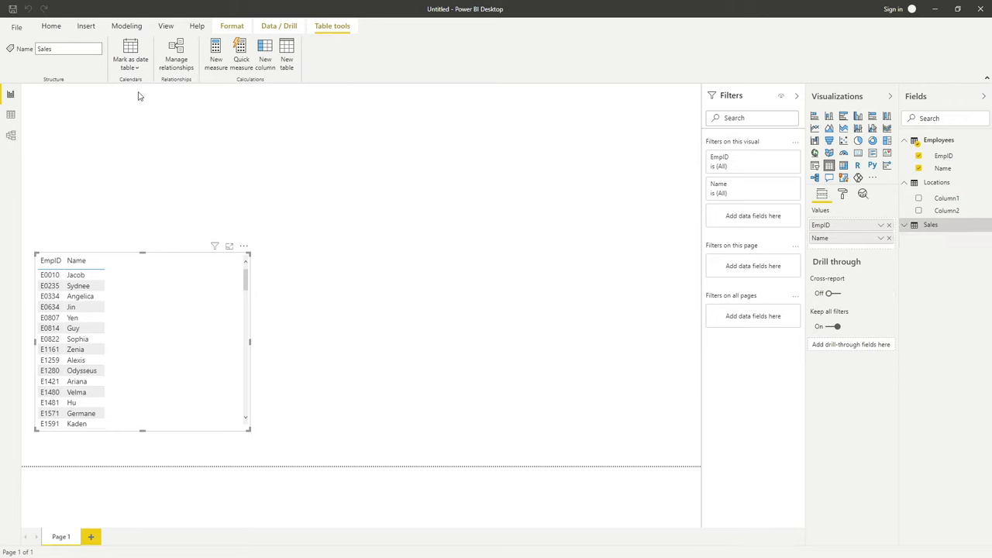
# - Promote the Locations query's first row to headers in Power Query Editor, then Close & Apply
pyautogui.click(48, 25)
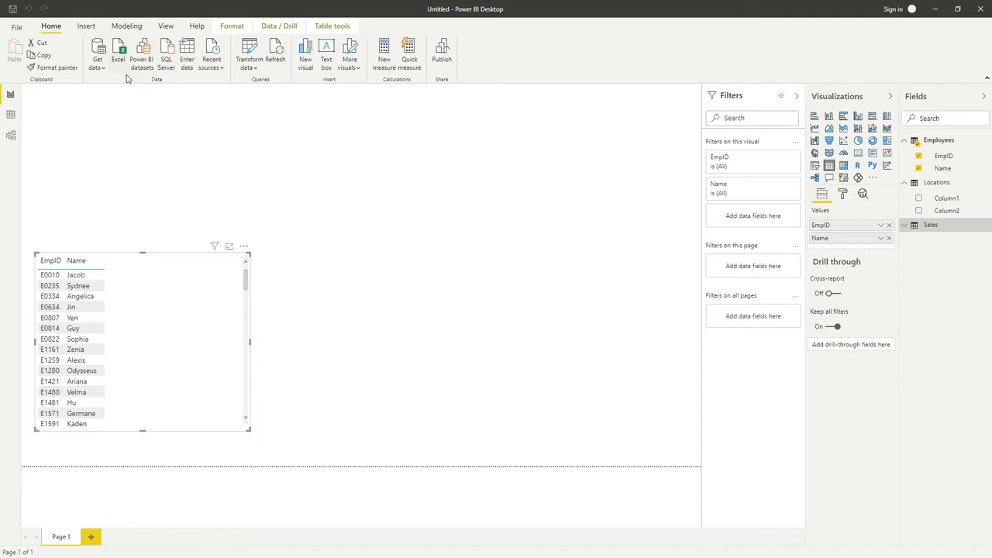
pyautogui.click(250, 68)
pyautogui.click(261, 86)
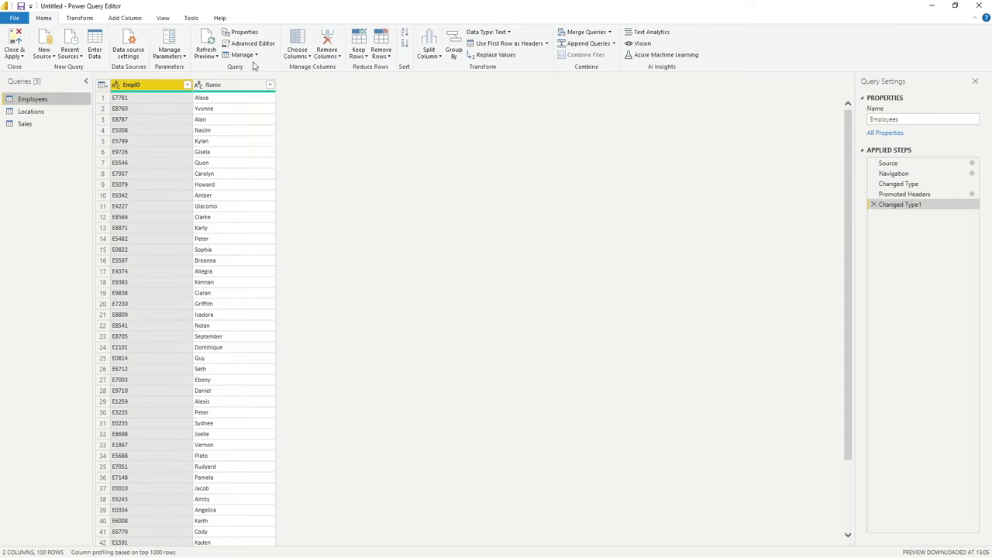
pyautogui.click(35, 114)
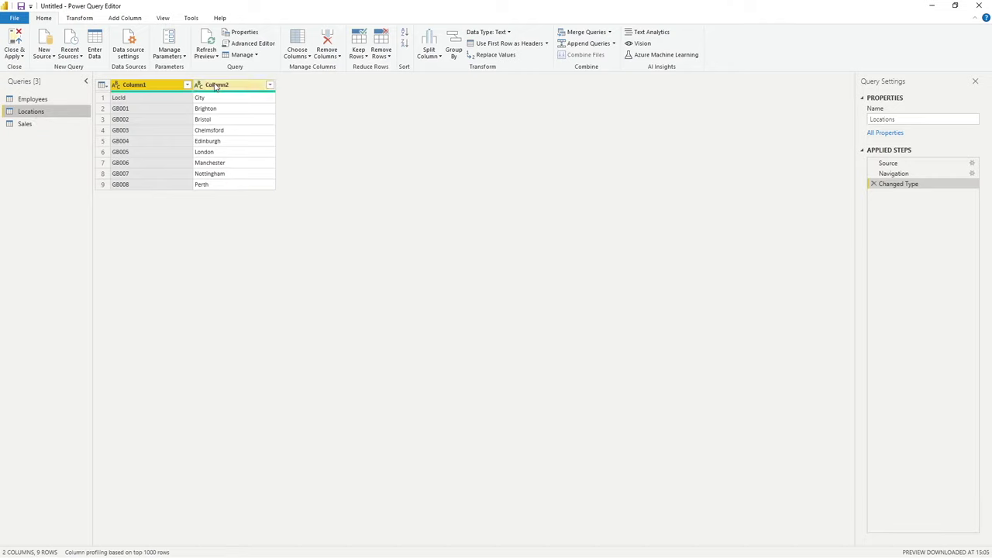
pyautogui.click(526, 45)
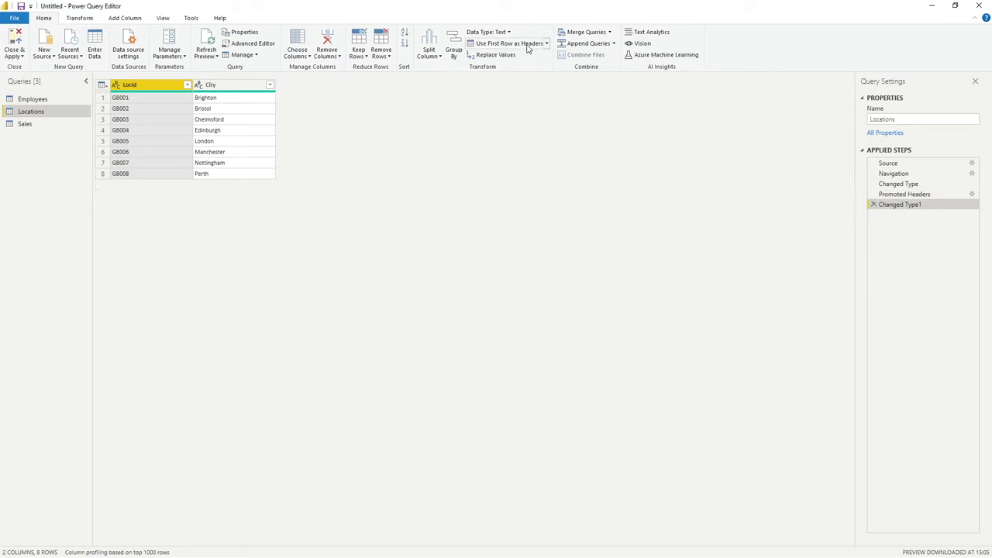
pyautogui.click(20, 40)
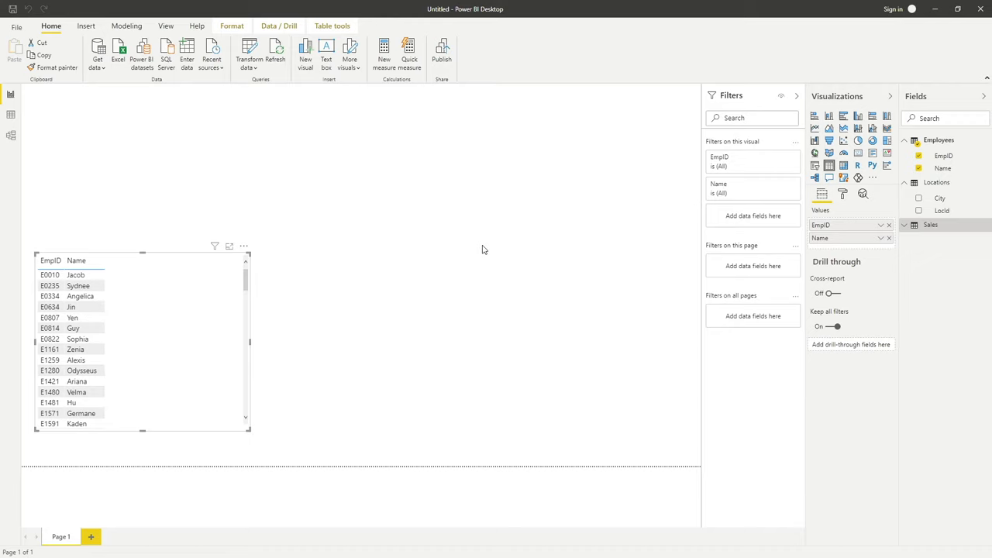
# - Expand the Sales table's fields, then switch to Data view
pyautogui.click(903, 226)
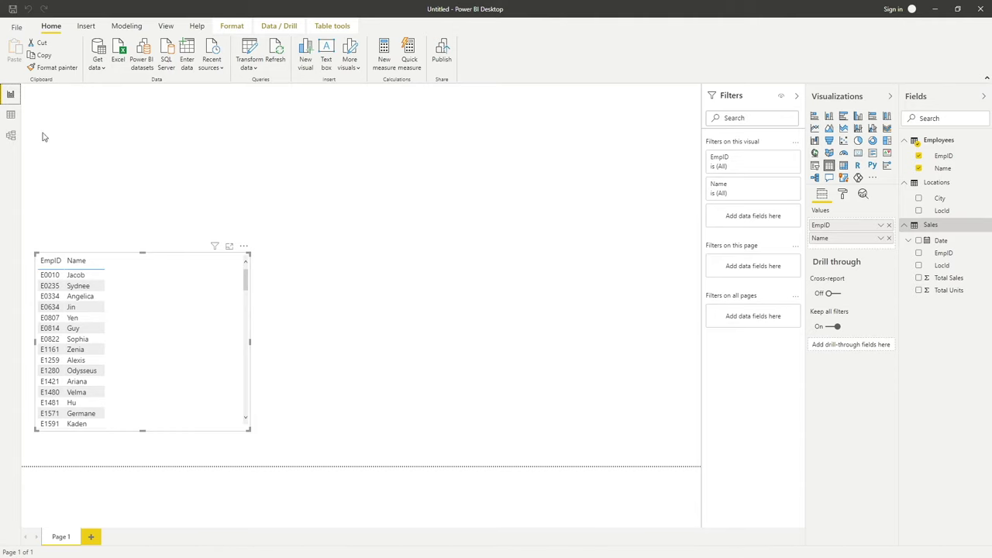
pyautogui.click(11, 115)
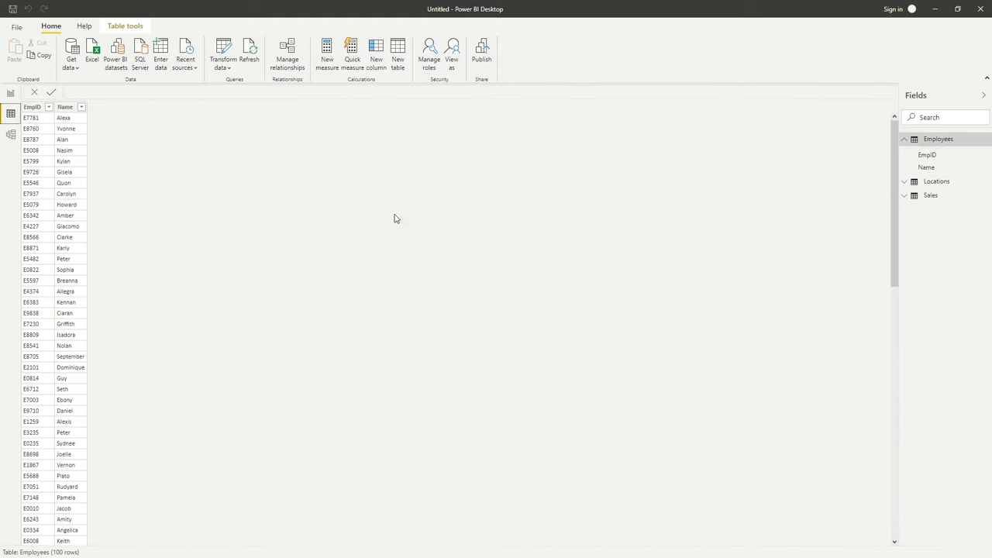
# - Browse the Locations and Sales rows, selecting the Total Sales and Total Units columns
pyautogui.click(952, 188)
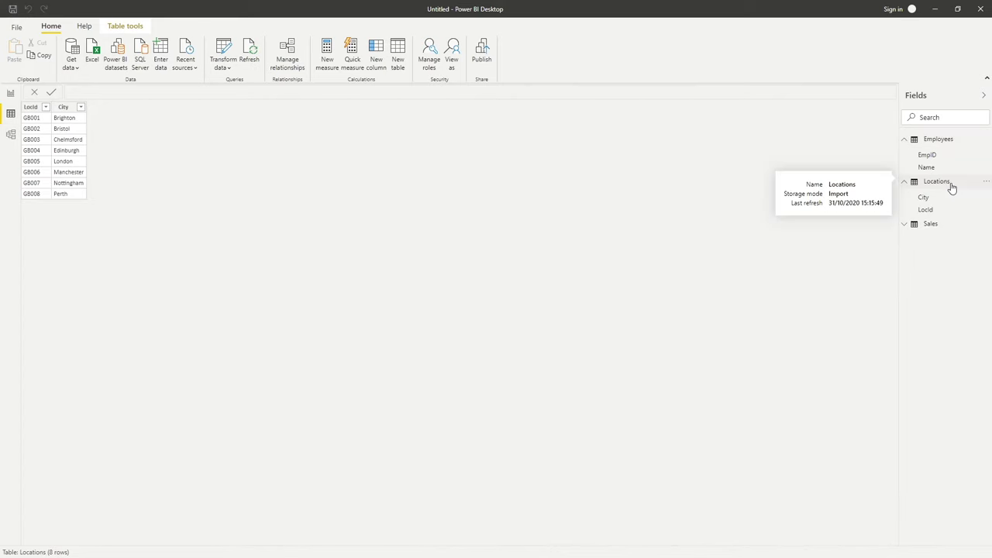
pyautogui.click(929, 230)
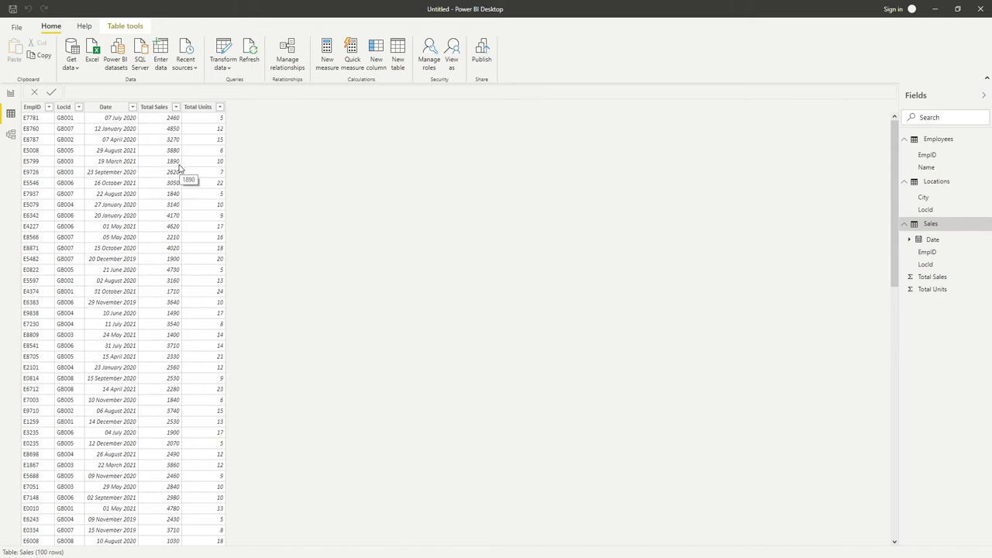
pyautogui.click(159, 107)
pyautogui.click(208, 110)
# - Switch to Model view and right-click the Employees–Sales relationship line
pyautogui.click(12, 139)
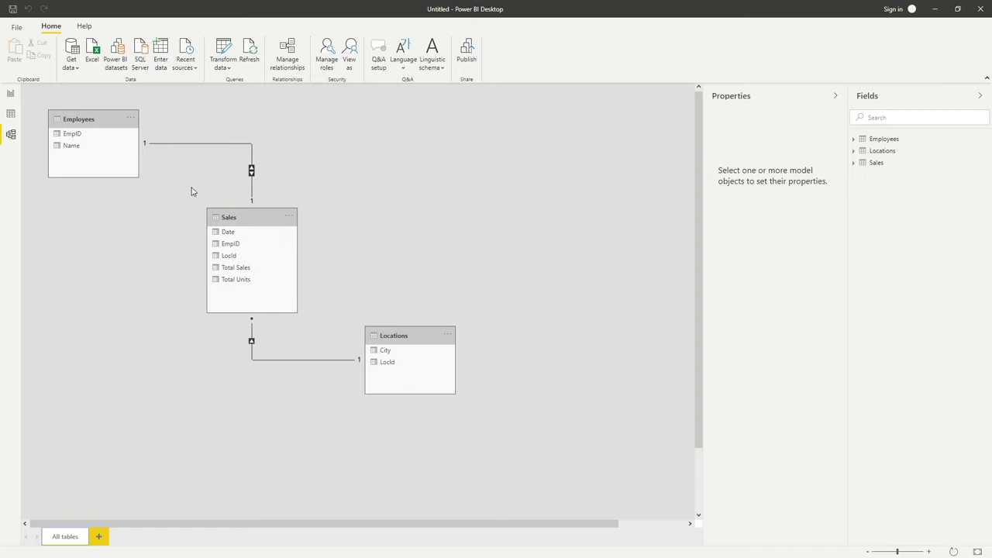
pyautogui.rightClick(253, 175)
# - Delete the Employees–Sales relationship, recreate it from Employees EmpID to Sales EmpID, and return to the report
pyautogui.click(282, 181)
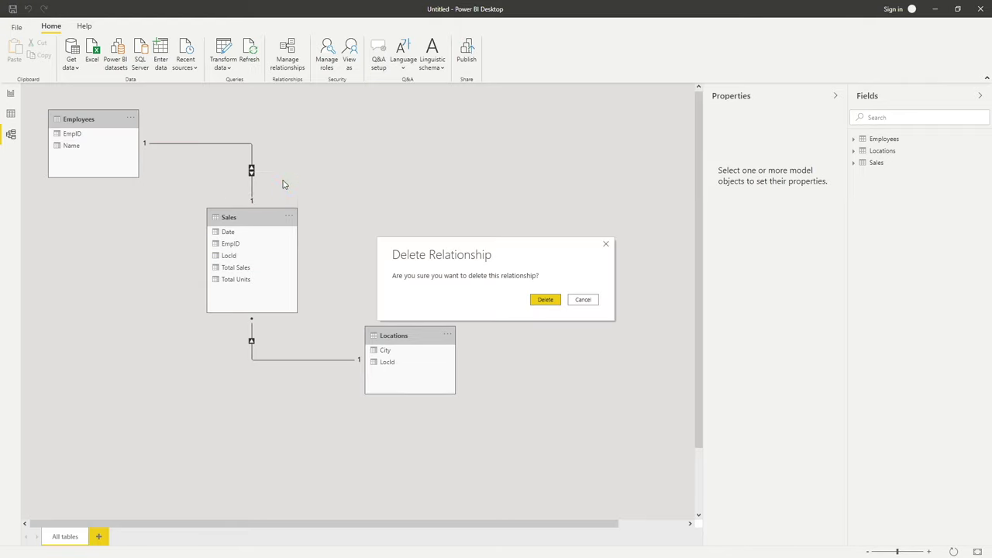
pyautogui.click(552, 303)
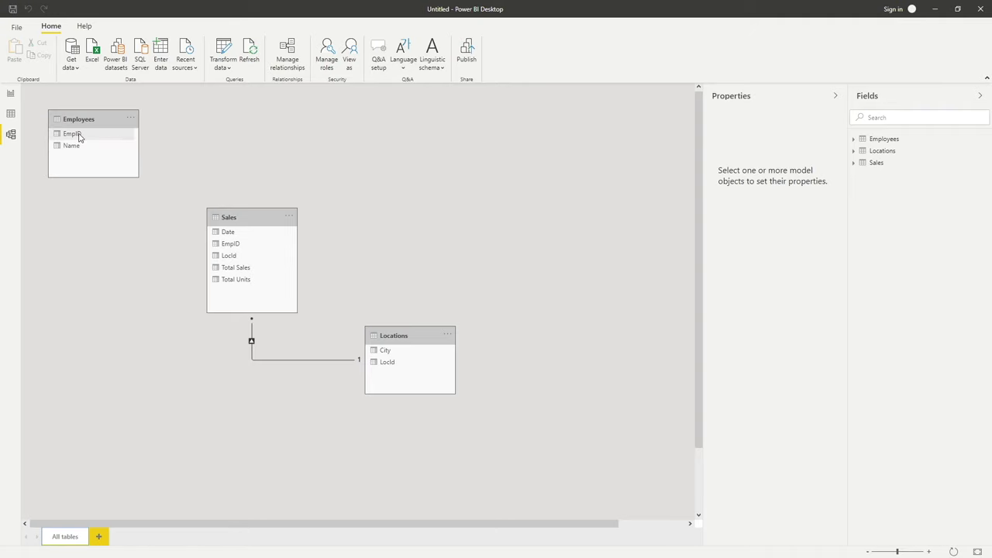
pyautogui.moveTo(78, 138); pyautogui.dragTo(264, 250)
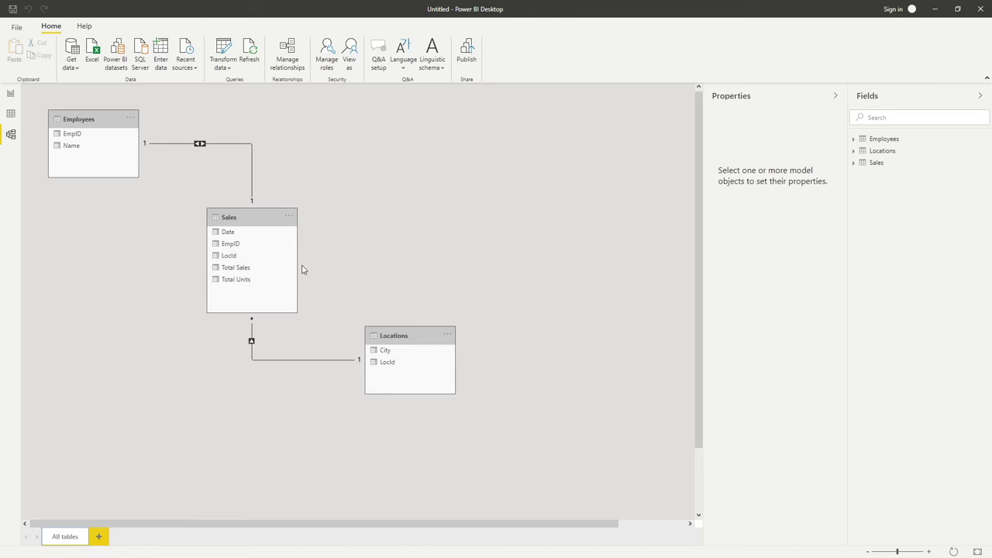
pyautogui.click(11, 94)
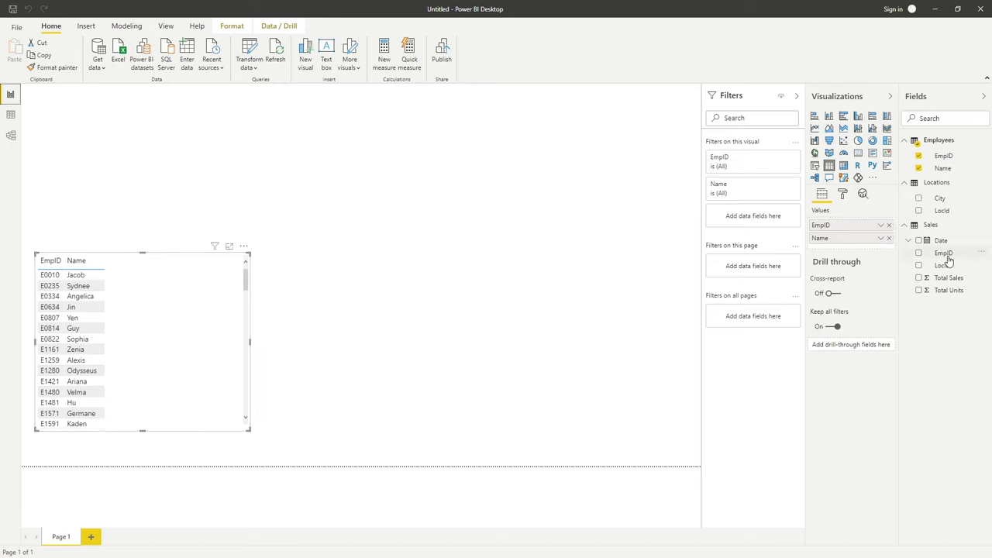
# - Back on the report page, drag the EmpID/Name table's right edge outward, then reselect it
pyautogui.moveTo(944, 254); pyautogui.dragTo(947, 253)
pyautogui.moveTo(250, 341); pyautogui.dragTo(532, 346)
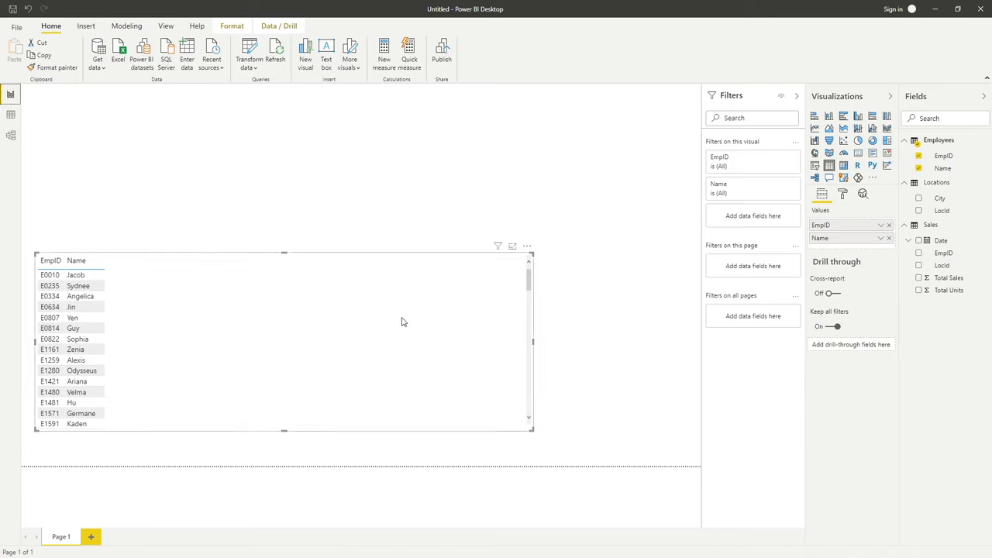
pyautogui.click(538, 159)
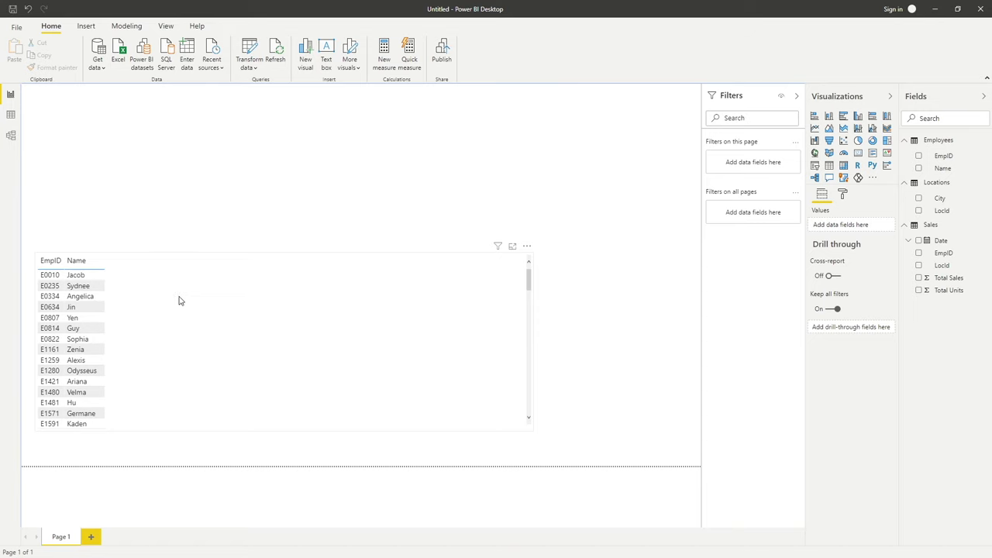
pyautogui.click(237, 302)
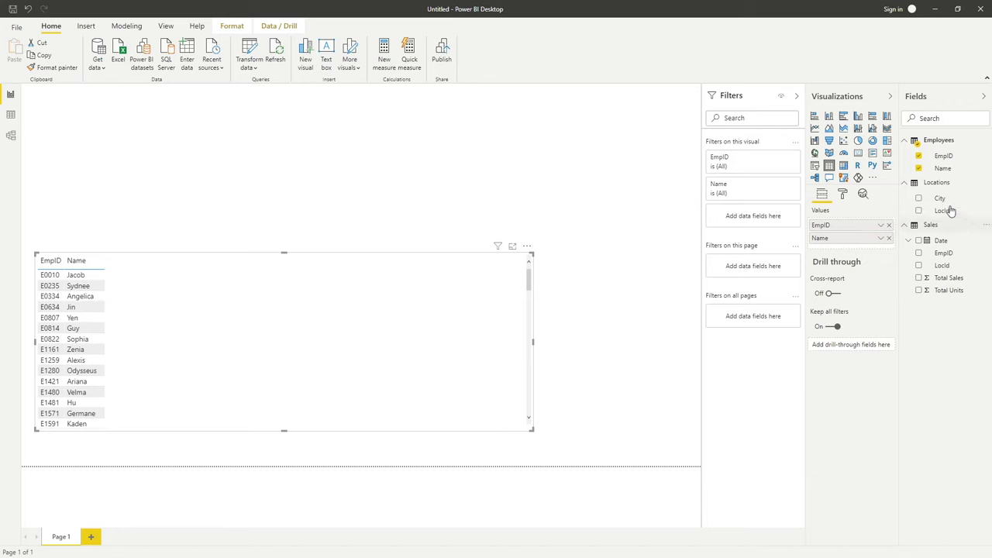
# - Add City, Locations LocId, Sales EmpID, Sales LocId, Total Sales and Total Units to the table's Values
pyautogui.moveTo(942, 198); pyautogui.dragTo(879, 246)
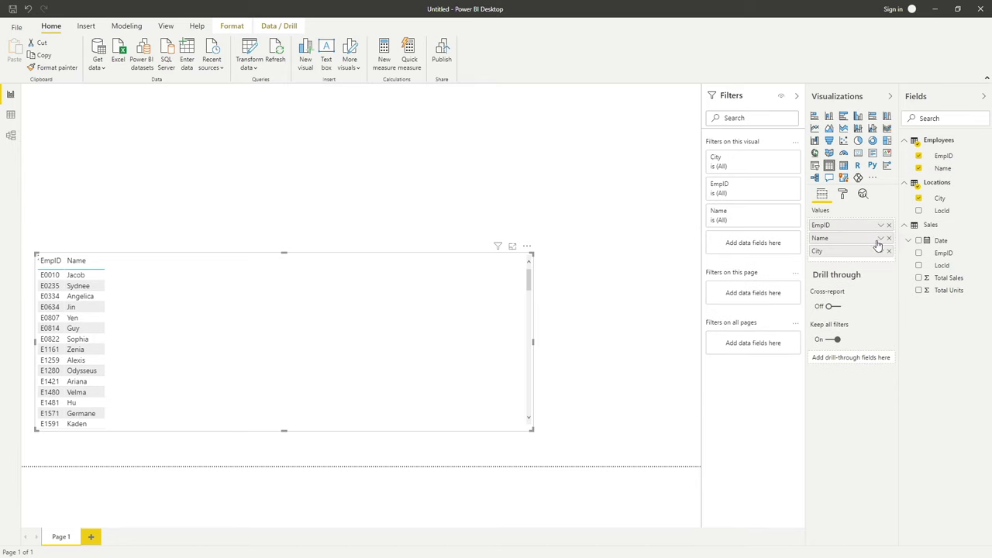
pyautogui.moveTo(932, 211); pyautogui.dragTo(876, 245)
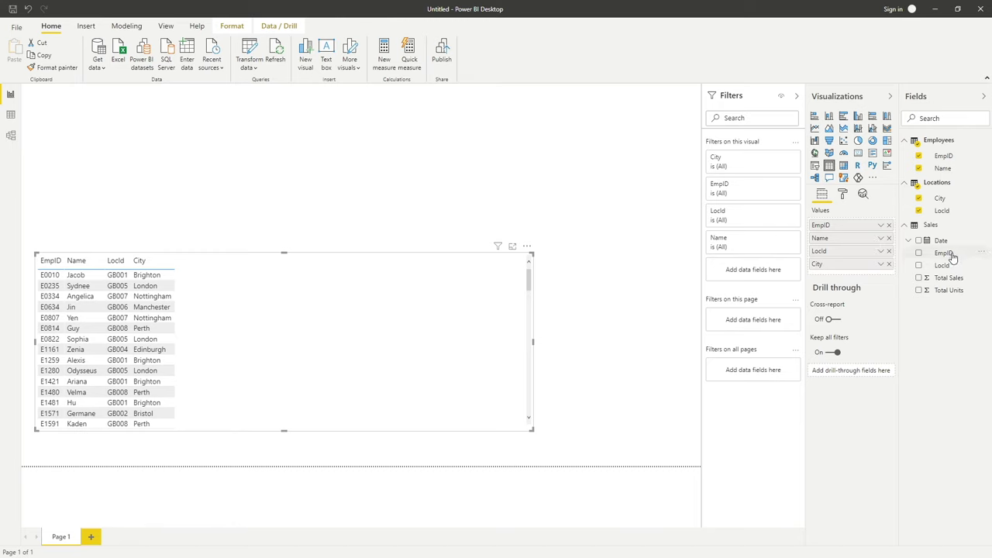
pyautogui.moveTo(953, 257); pyautogui.dragTo(873, 236)
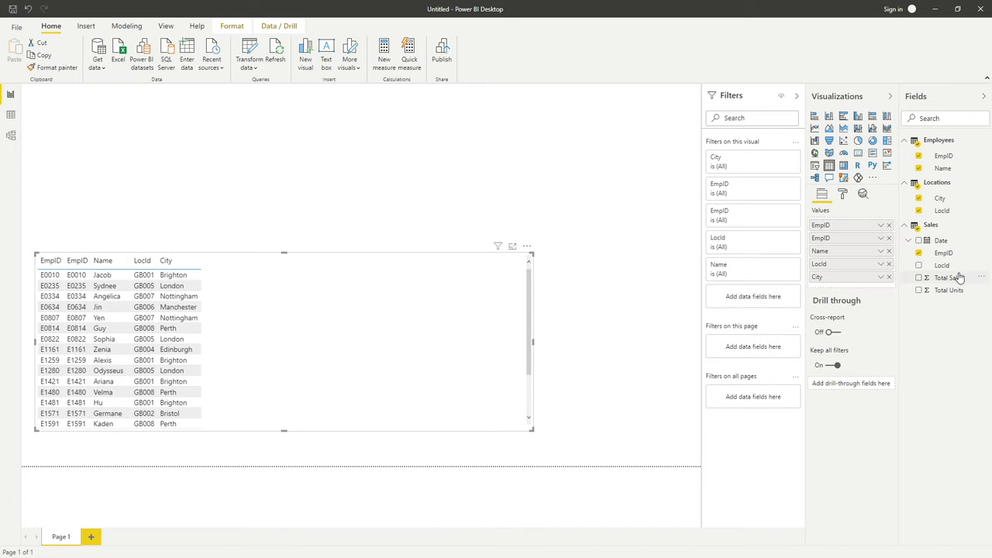
pyautogui.moveTo(955, 268); pyautogui.dragTo(880, 302)
pyautogui.moveTo(959, 294); pyautogui.dragTo(883, 309)
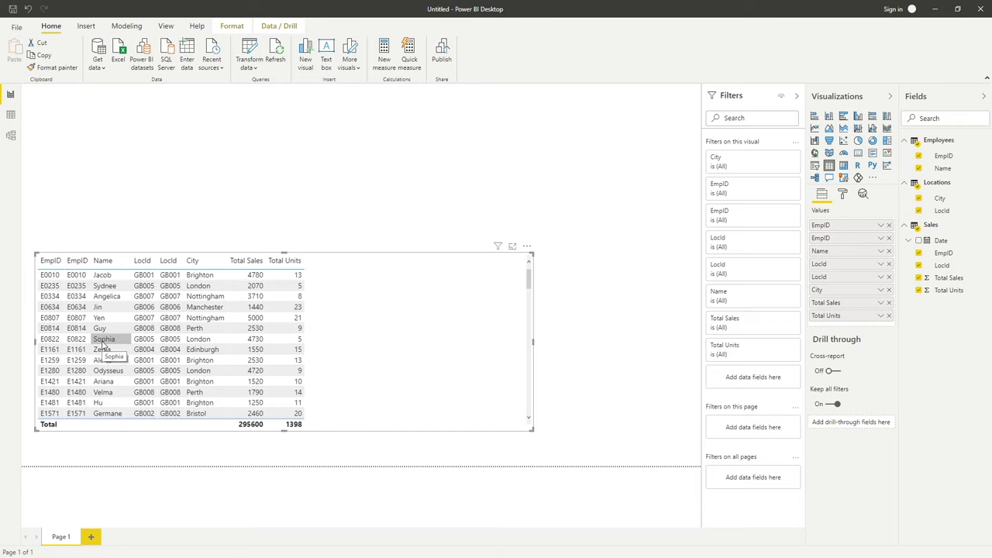
# - Remove both EmpID and both LocId fields, leaving Name, City, Total Sales and Total Units
pyautogui.click(889, 226)
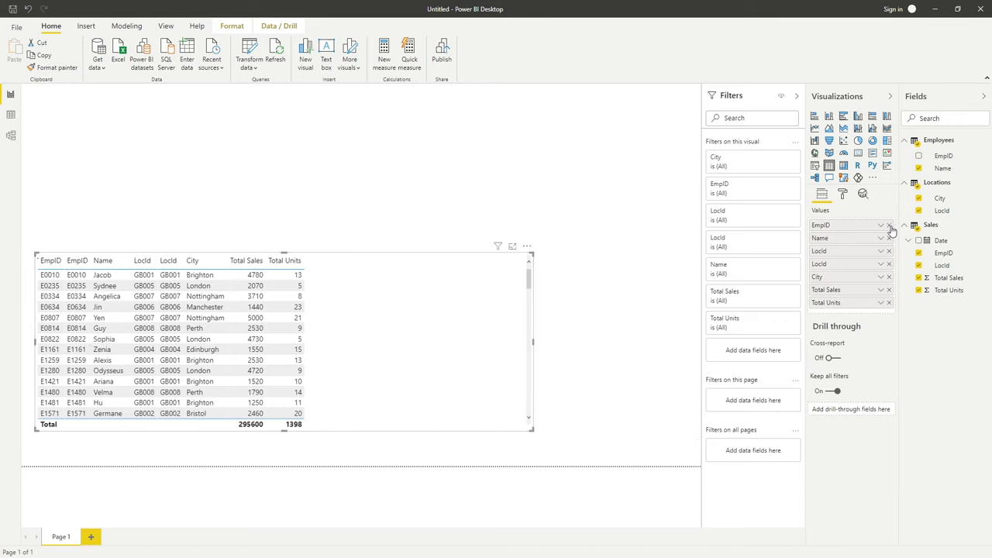
pyautogui.click(889, 226)
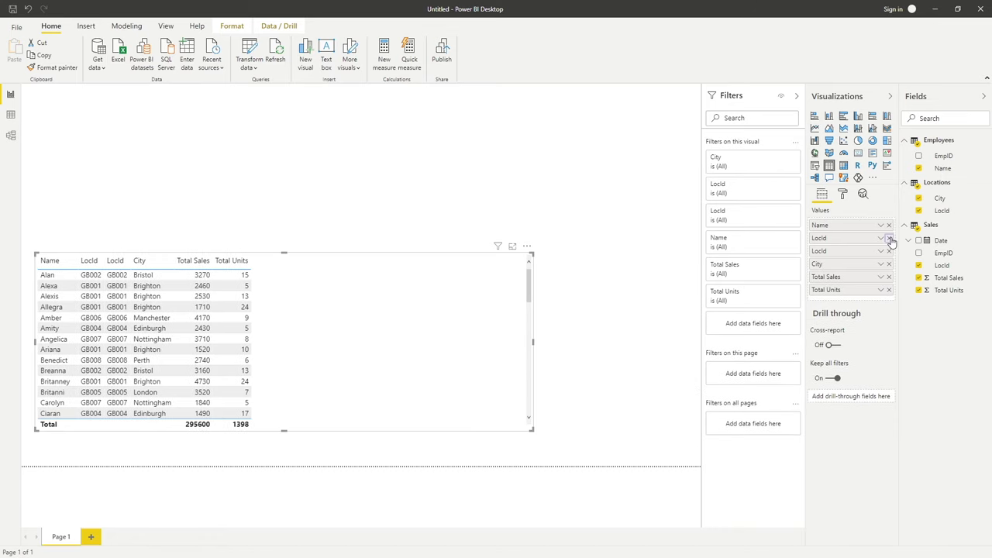
pyautogui.click(889, 238)
pyautogui.click(889, 238)
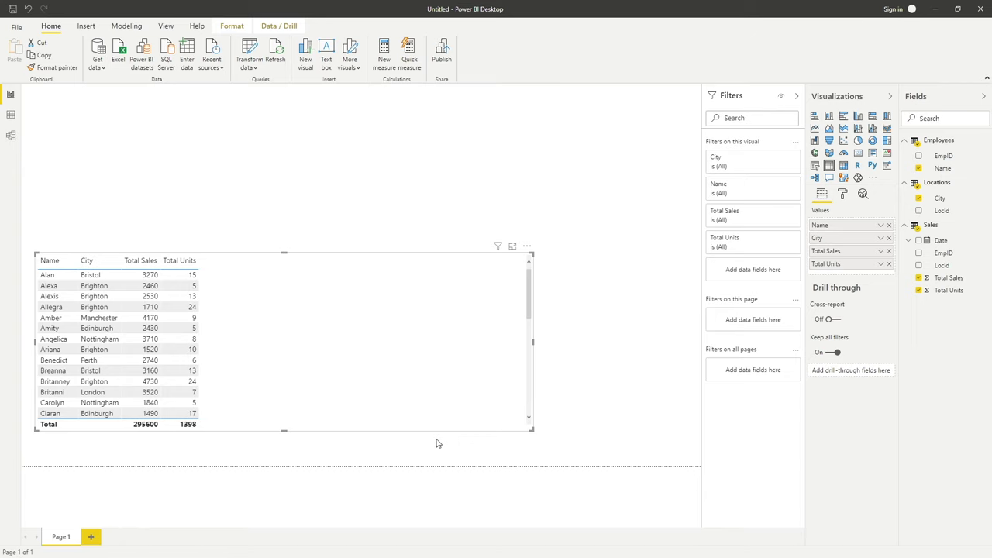